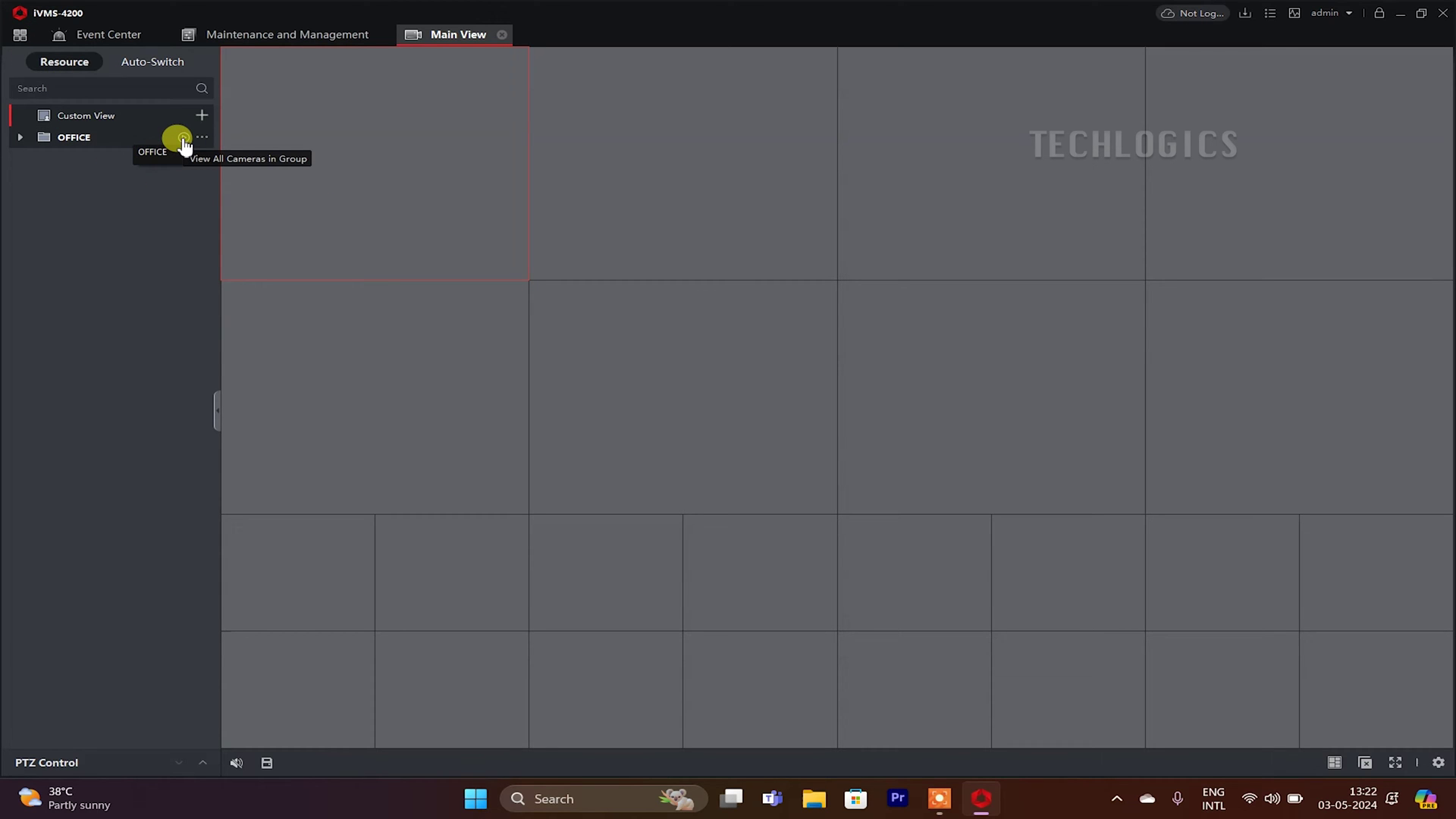
Start live view of every camera in the OFFICE group across the Main View grid.
left_click(184, 139)
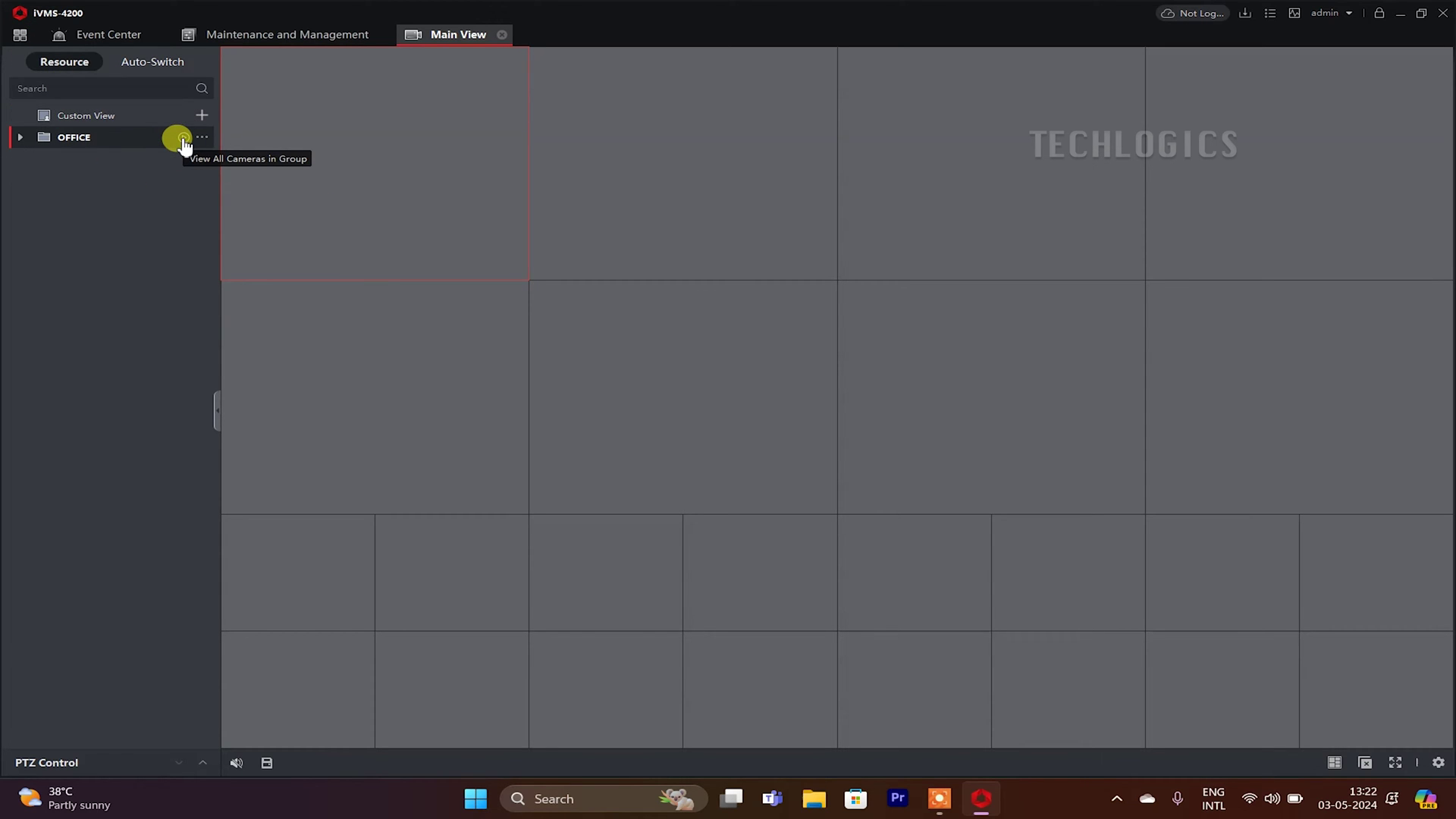
Expand the OFFICE group's camera list and stop live video on all grid tiles.
left_click(184, 139)
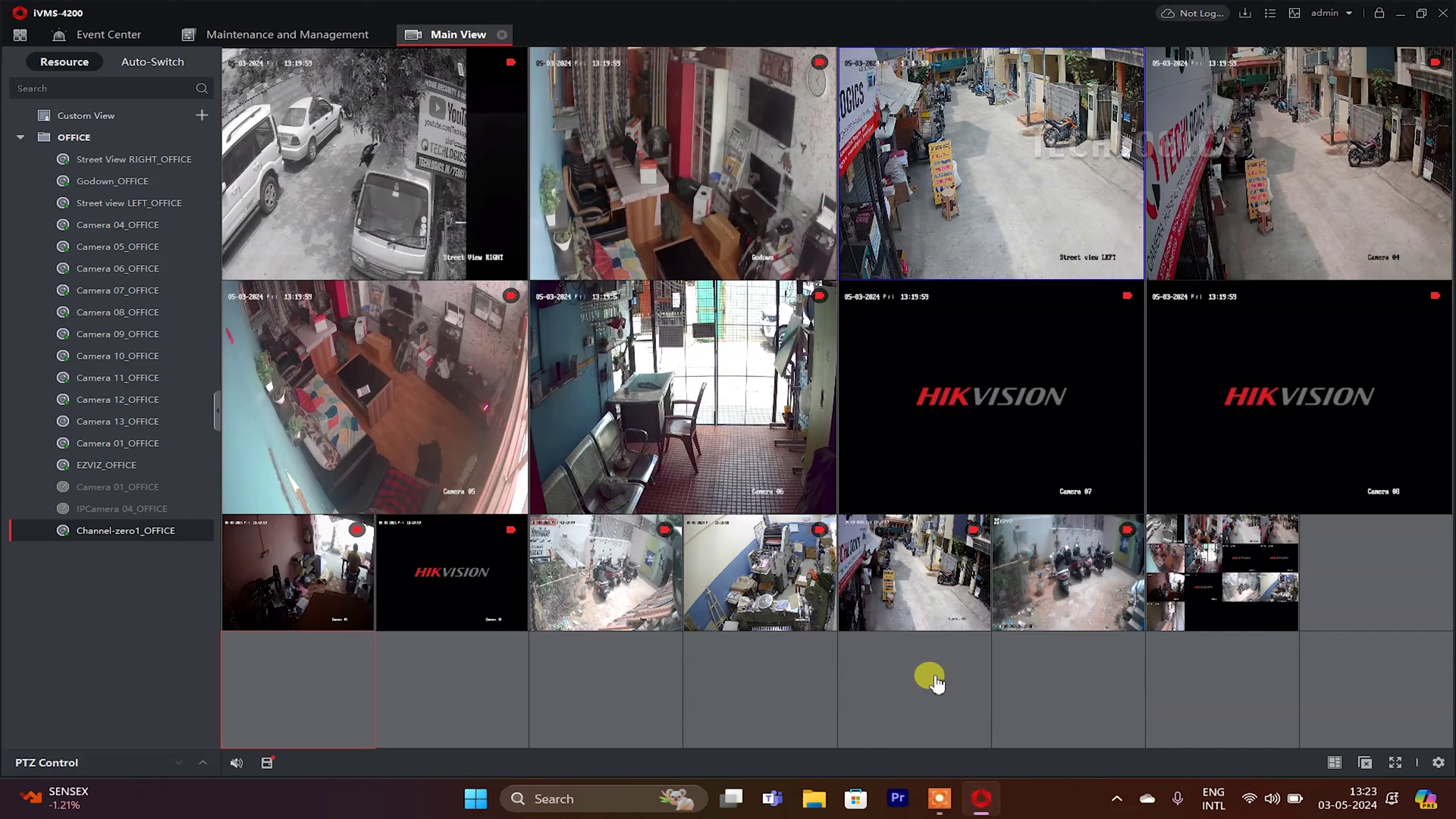
left_click(1363, 762)
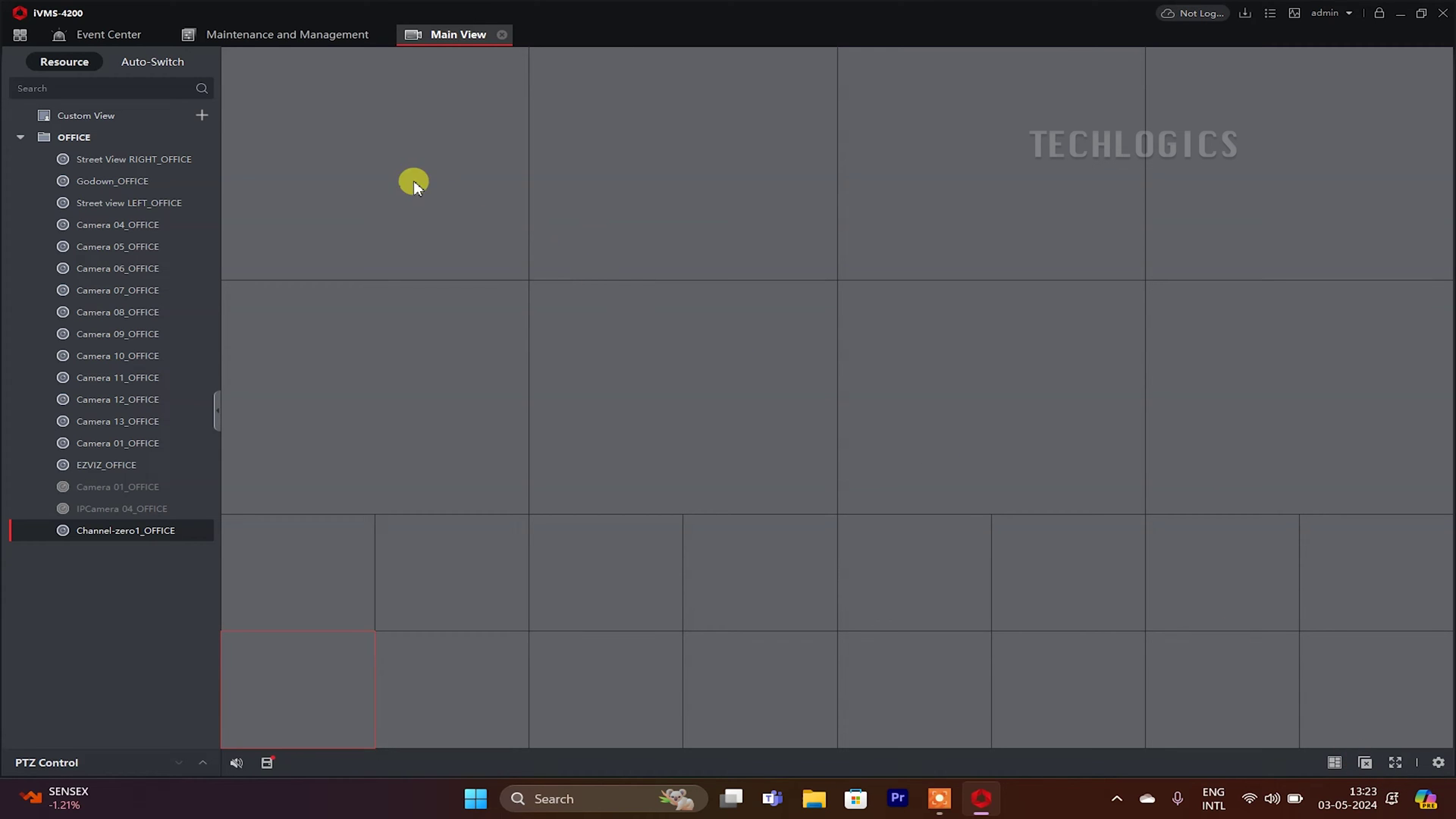
Go to Device Management's Group page listing the OFFICE group's 23 resources.
left_click(21, 38)
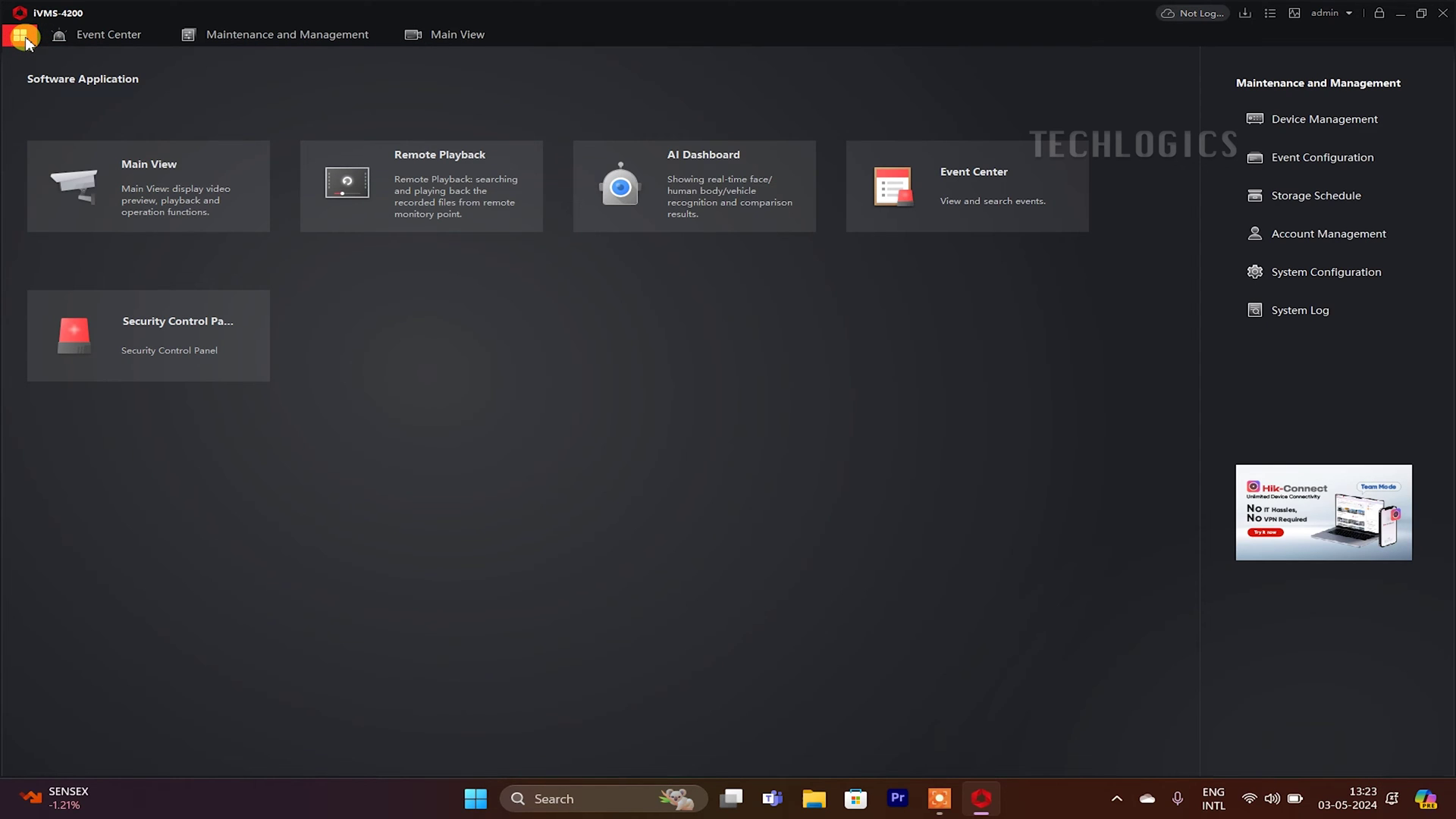
left_click(1399, 124)
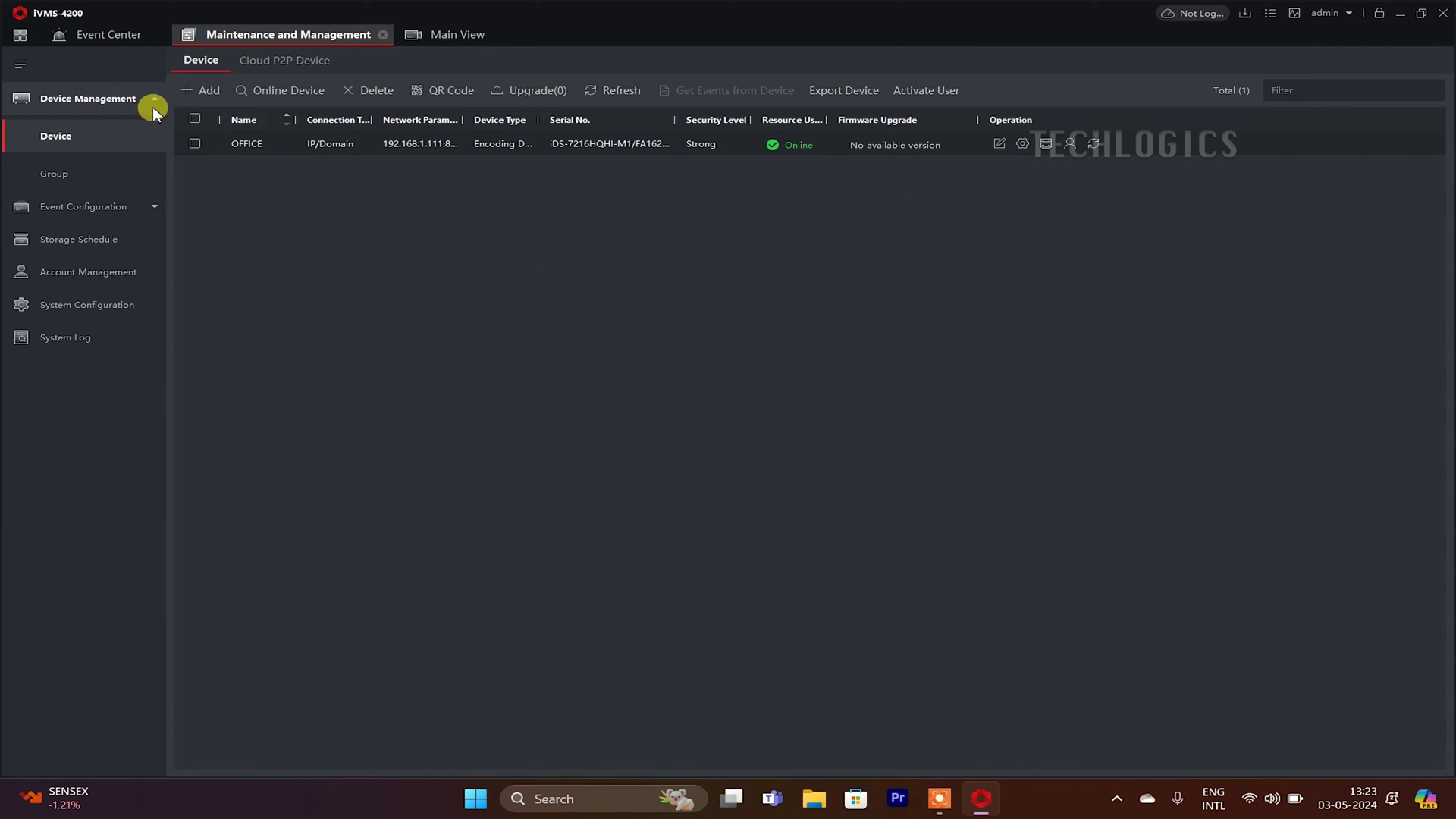
left_click(106, 178)
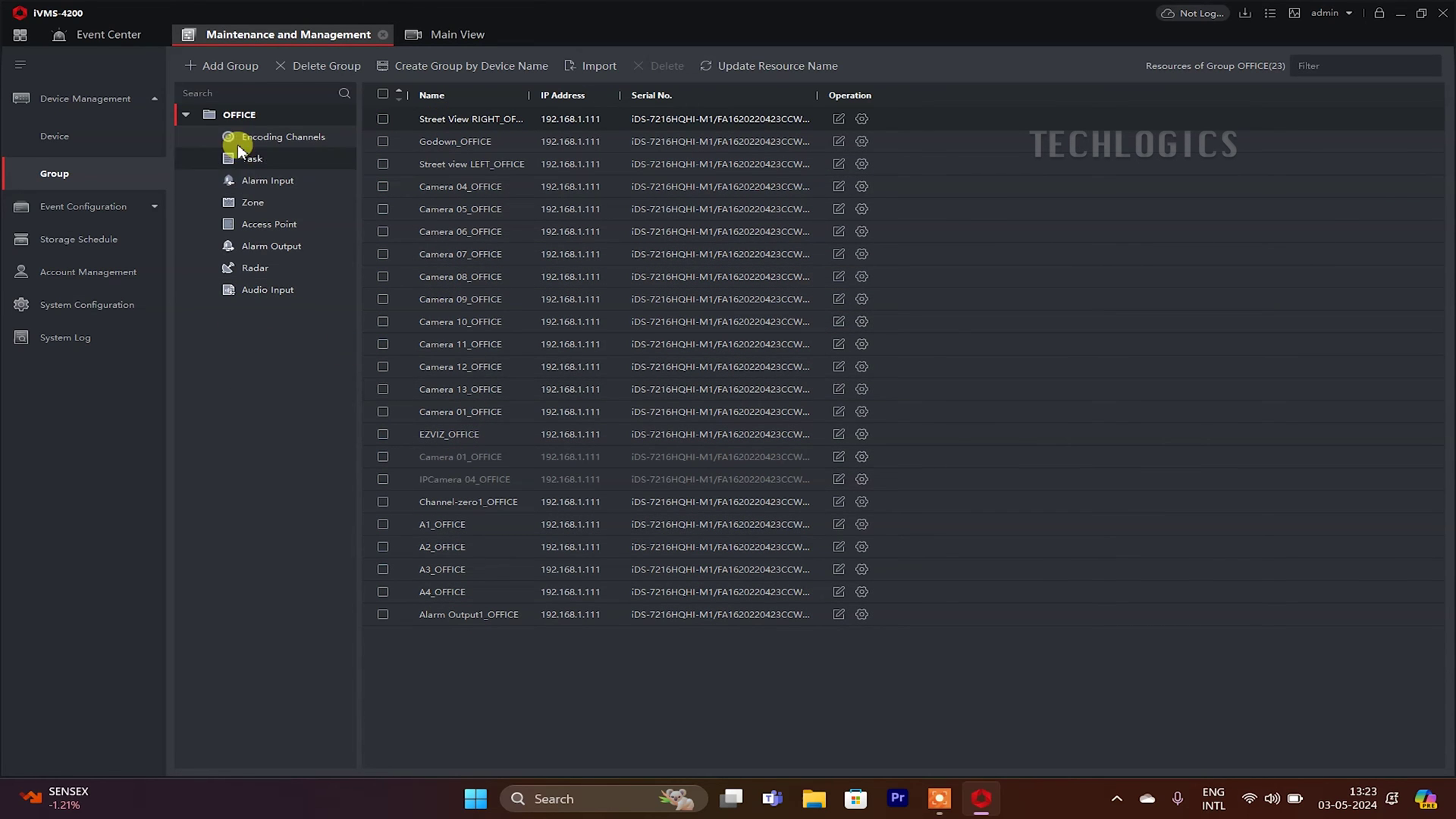
Add a camera group named OFFICE A, confirm its channel list is empty, and select it.
left_click(231, 66)
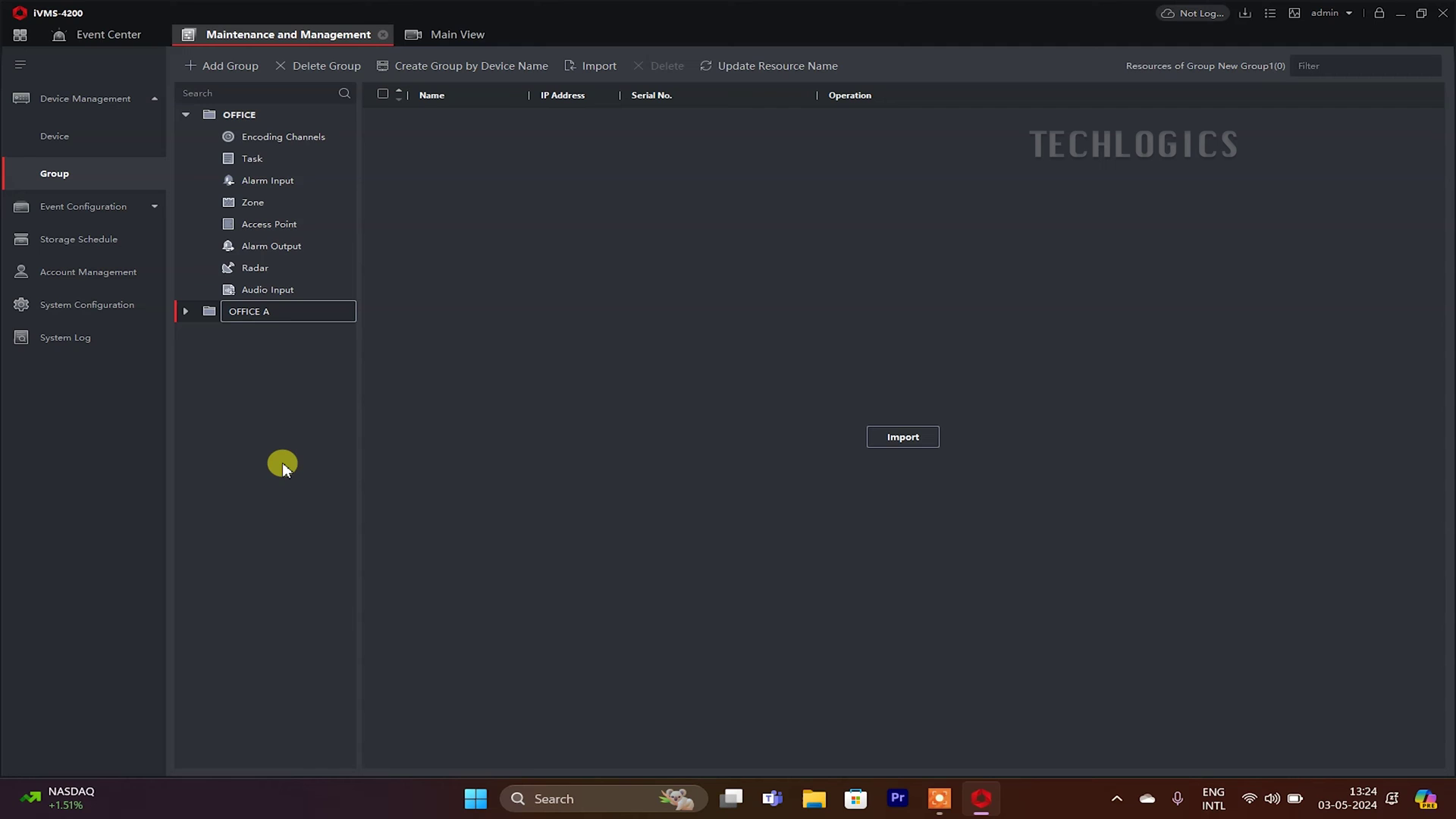
left_click(275, 402)
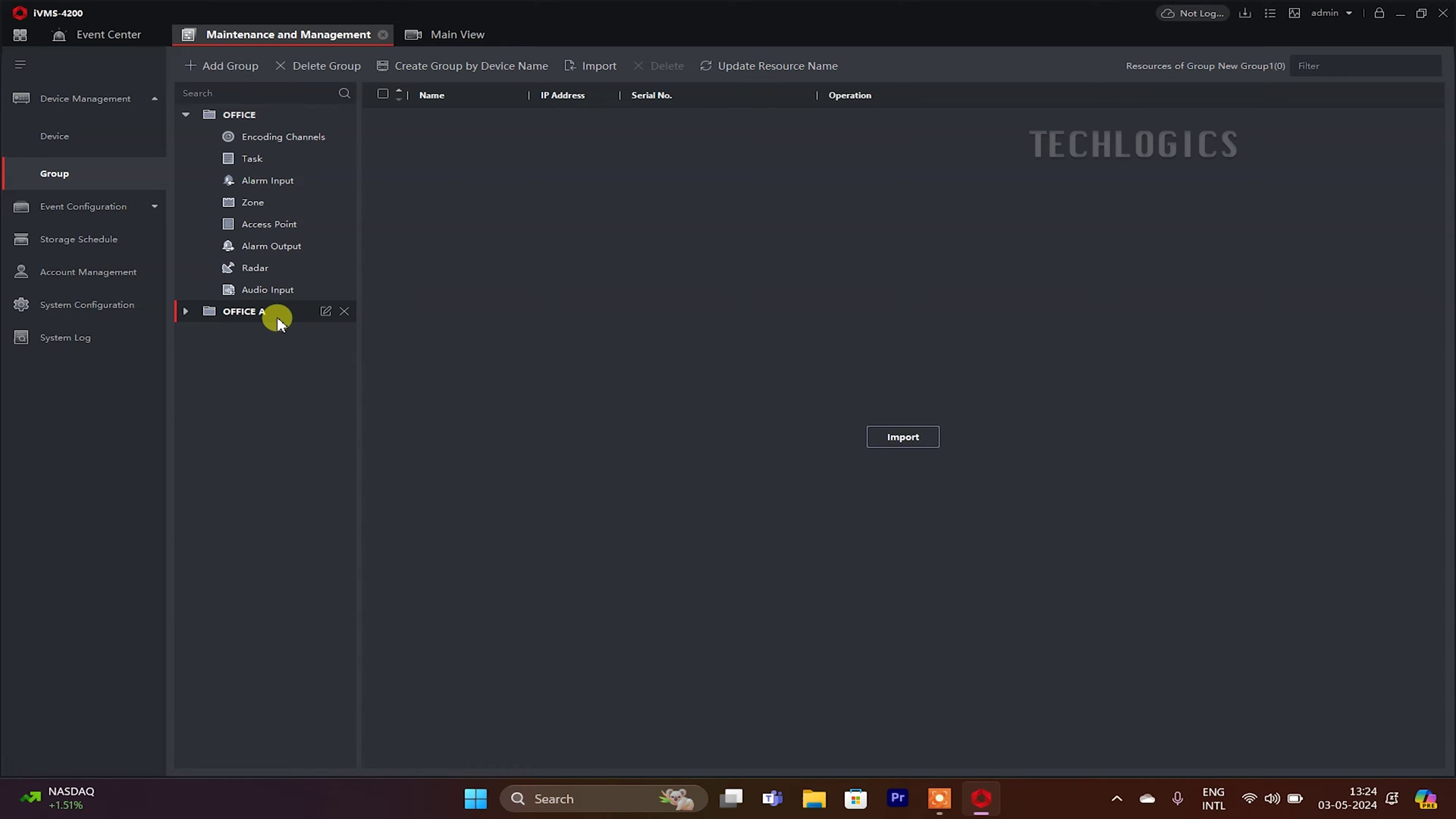
left_click(185, 311)
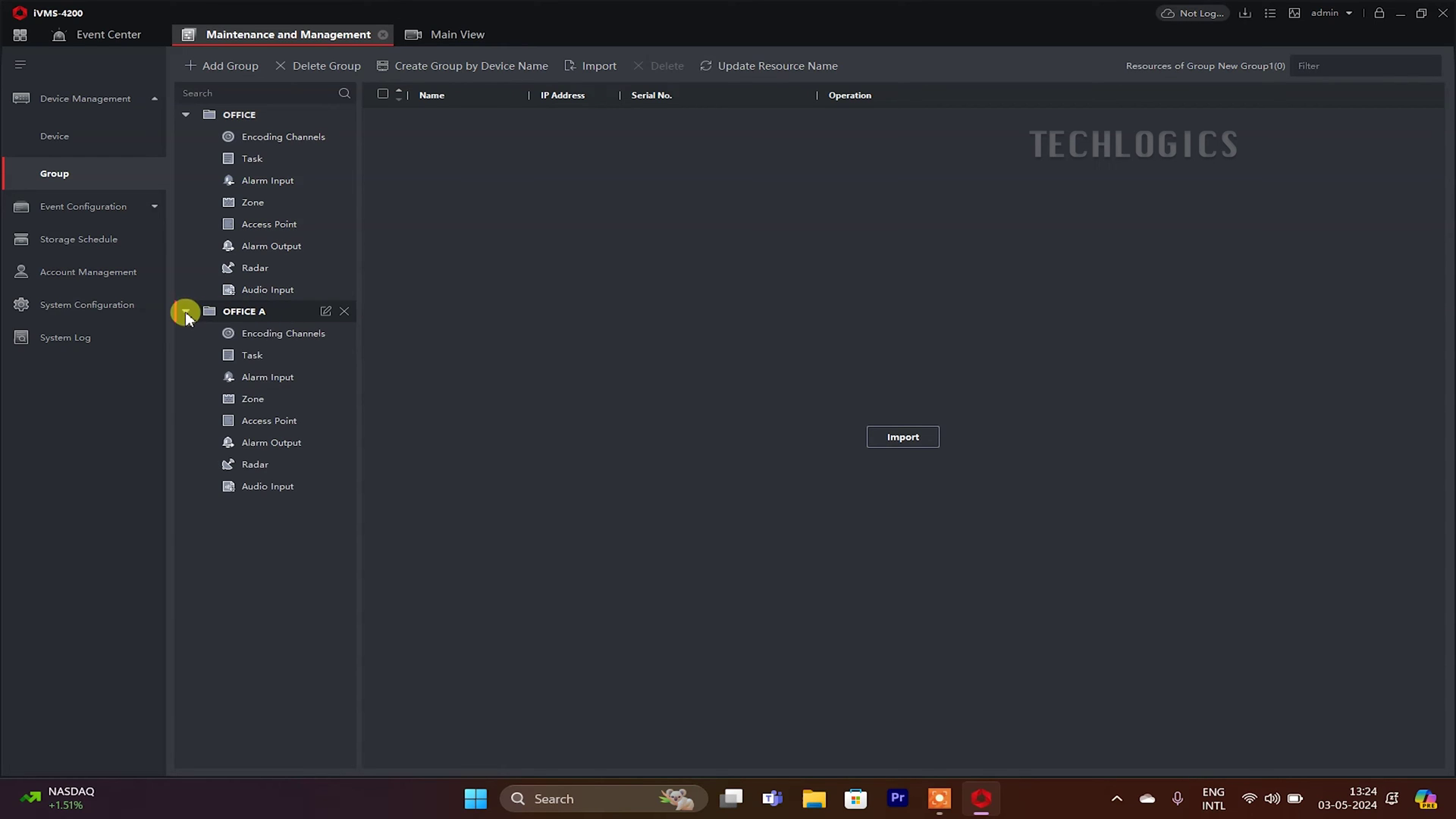
left_click(285, 333)
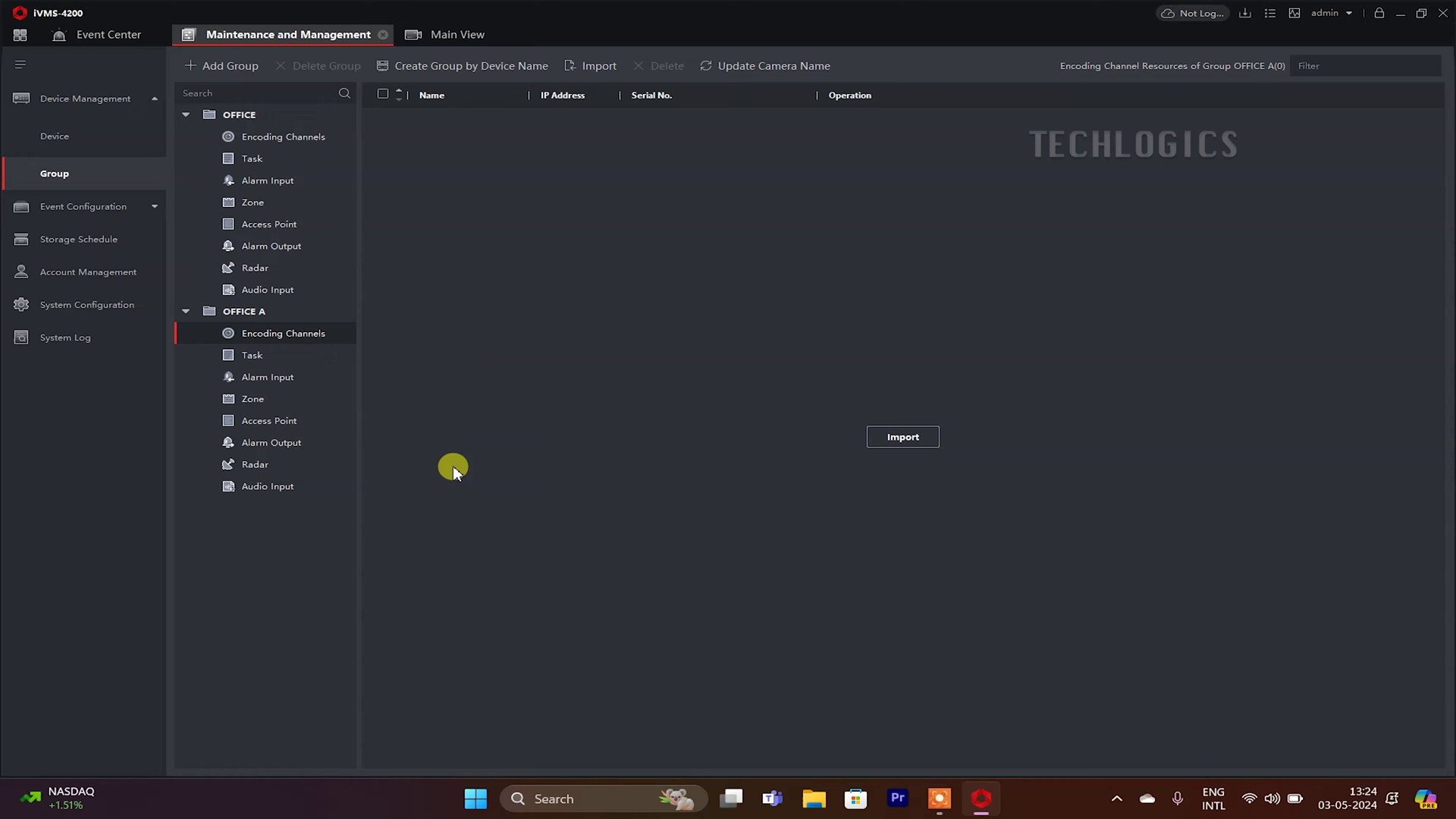
left_click(267, 131)
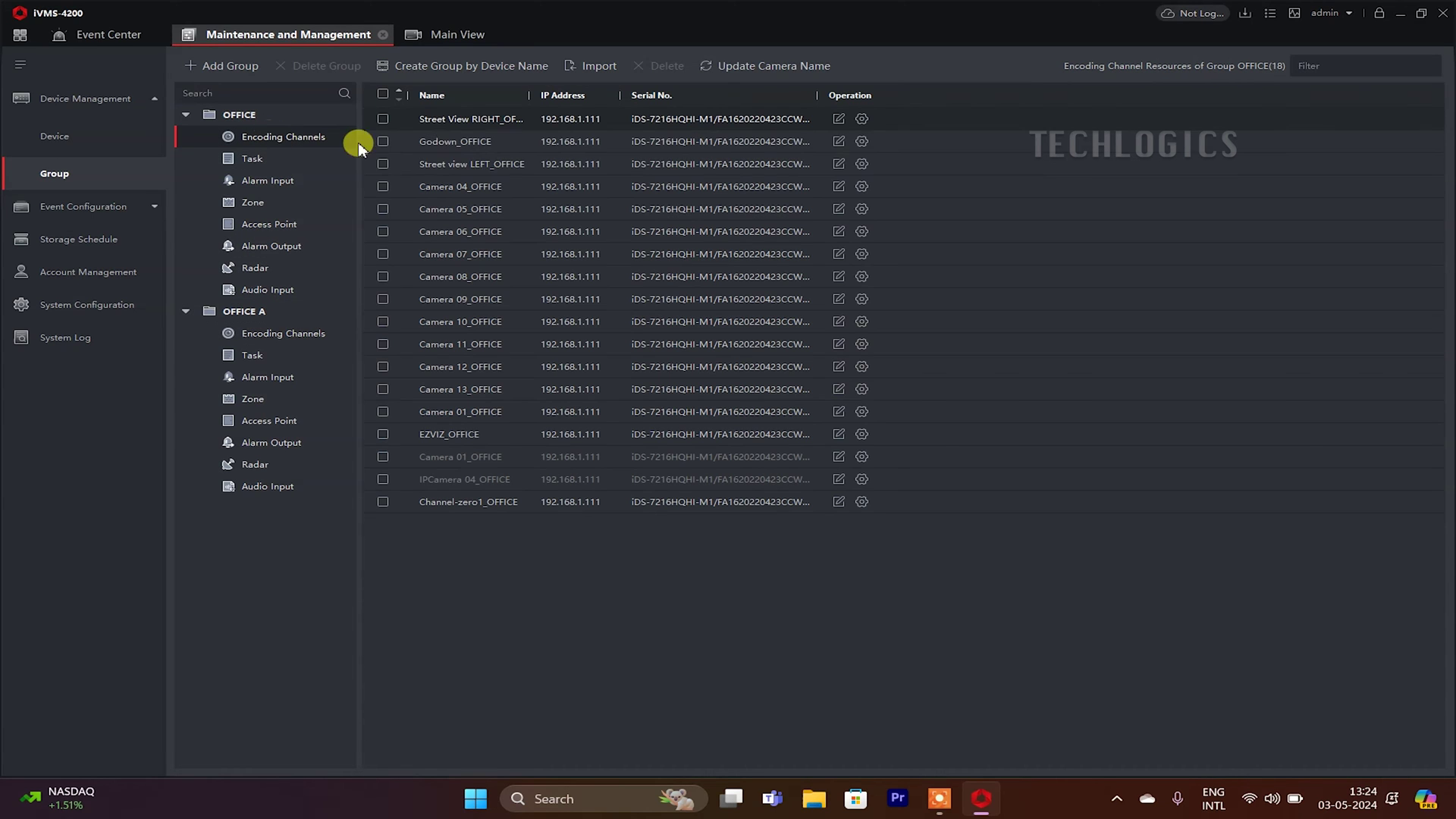
left_click(319, 334)
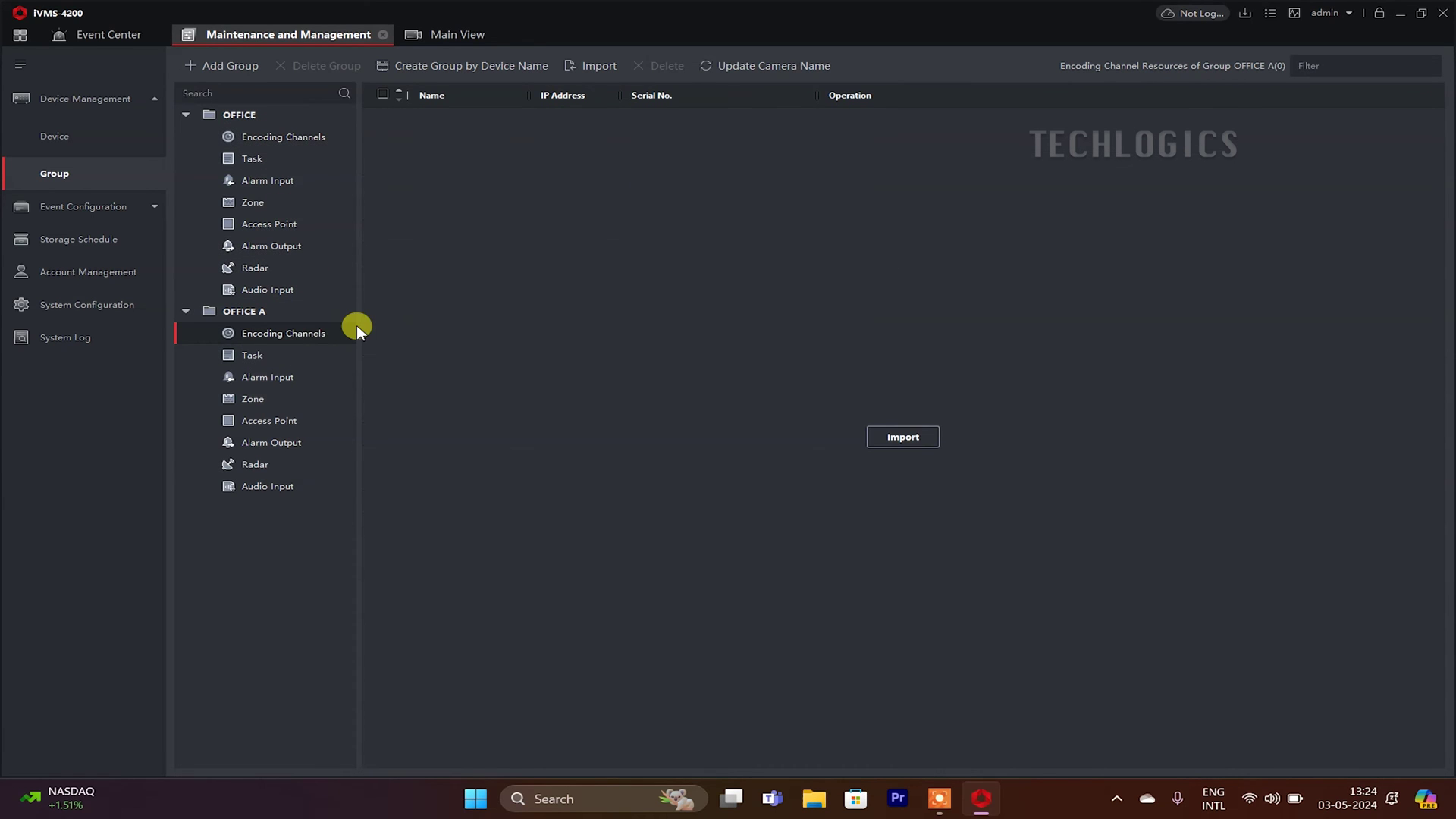
left_click(276, 310)
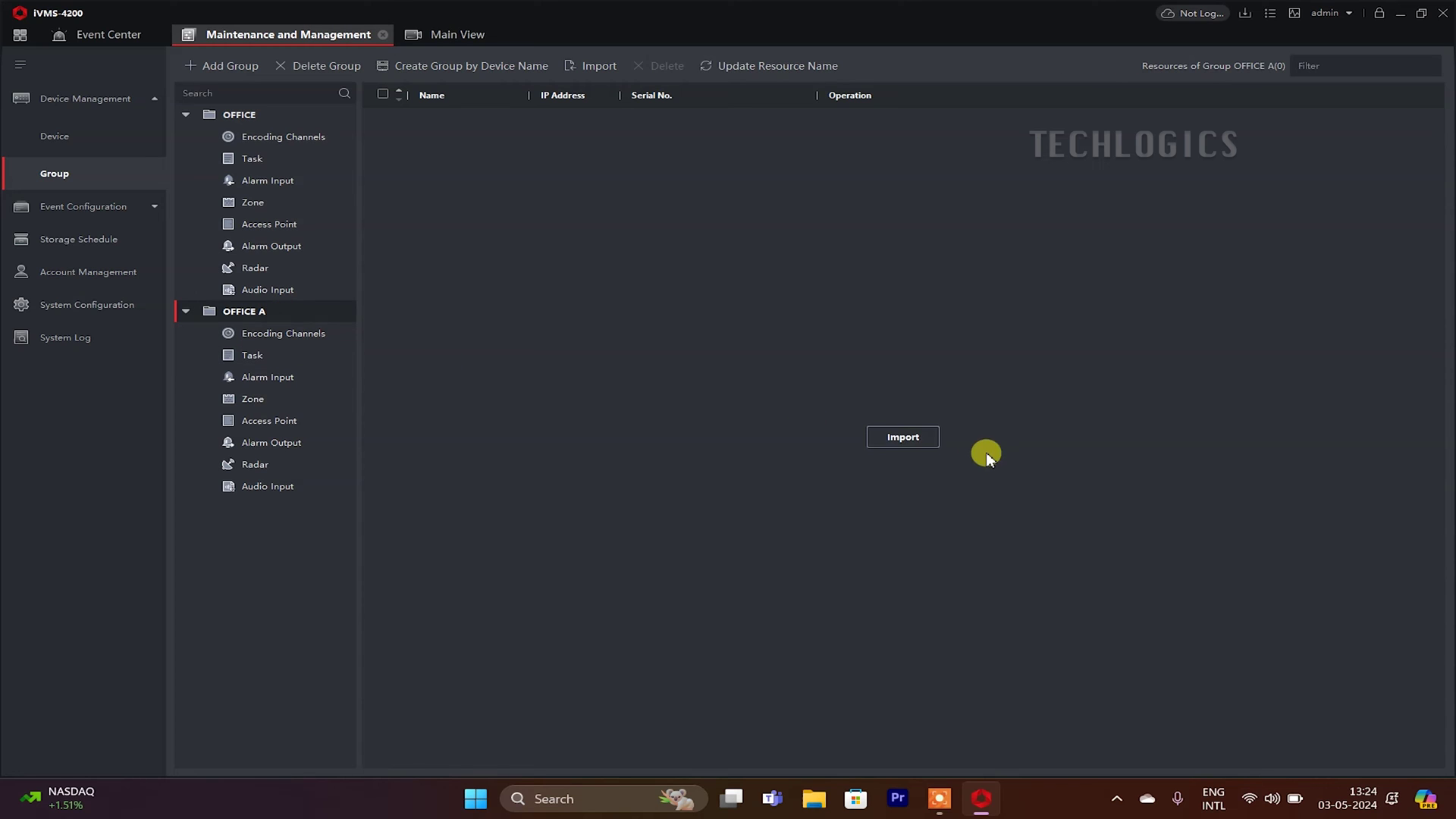
Start an Encoding Channels import into OFFICE A and expand the OFFICE camera list.
left_click(933, 440)
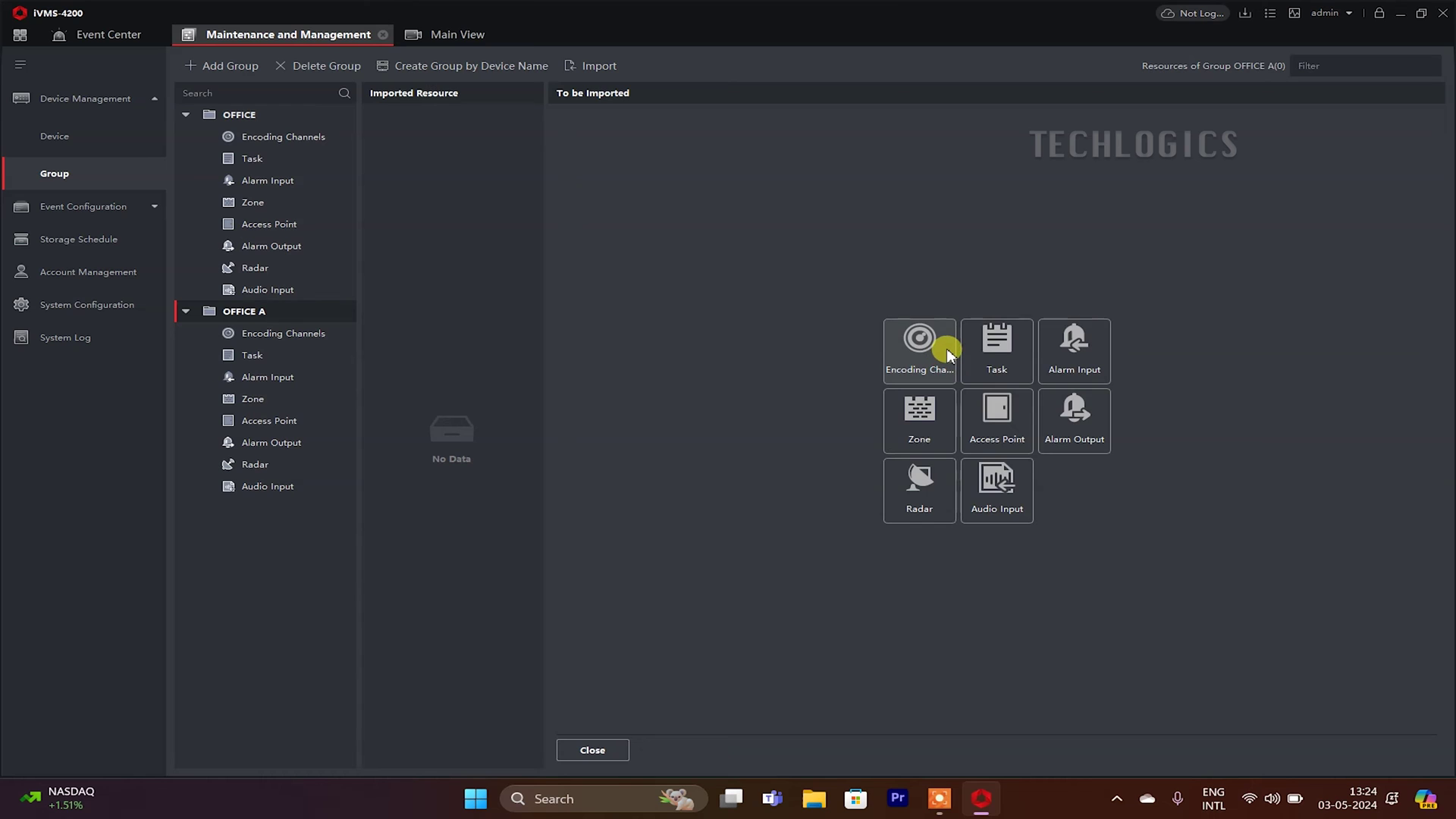
left_click(940, 344)
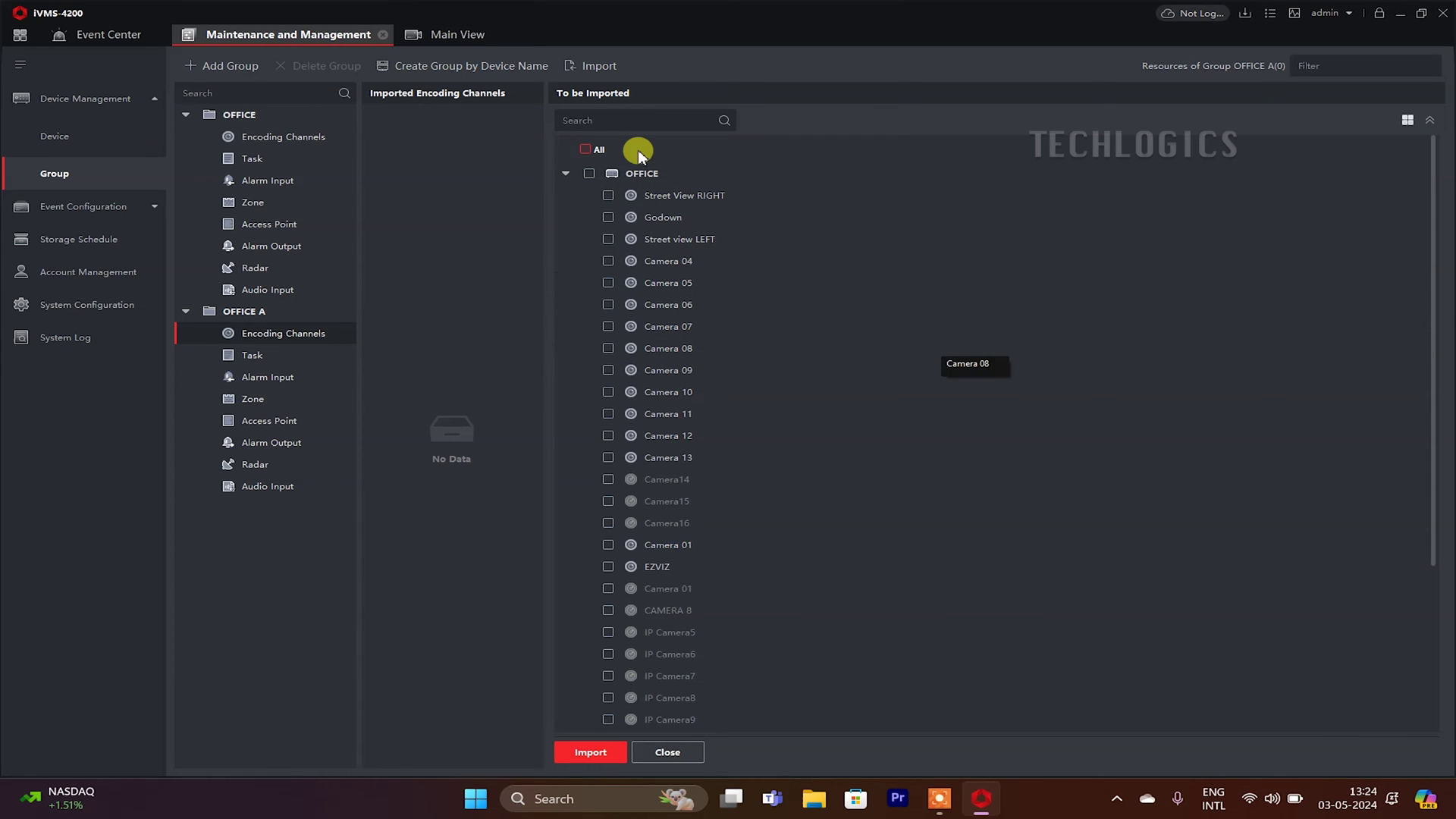
left_click(563, 175)
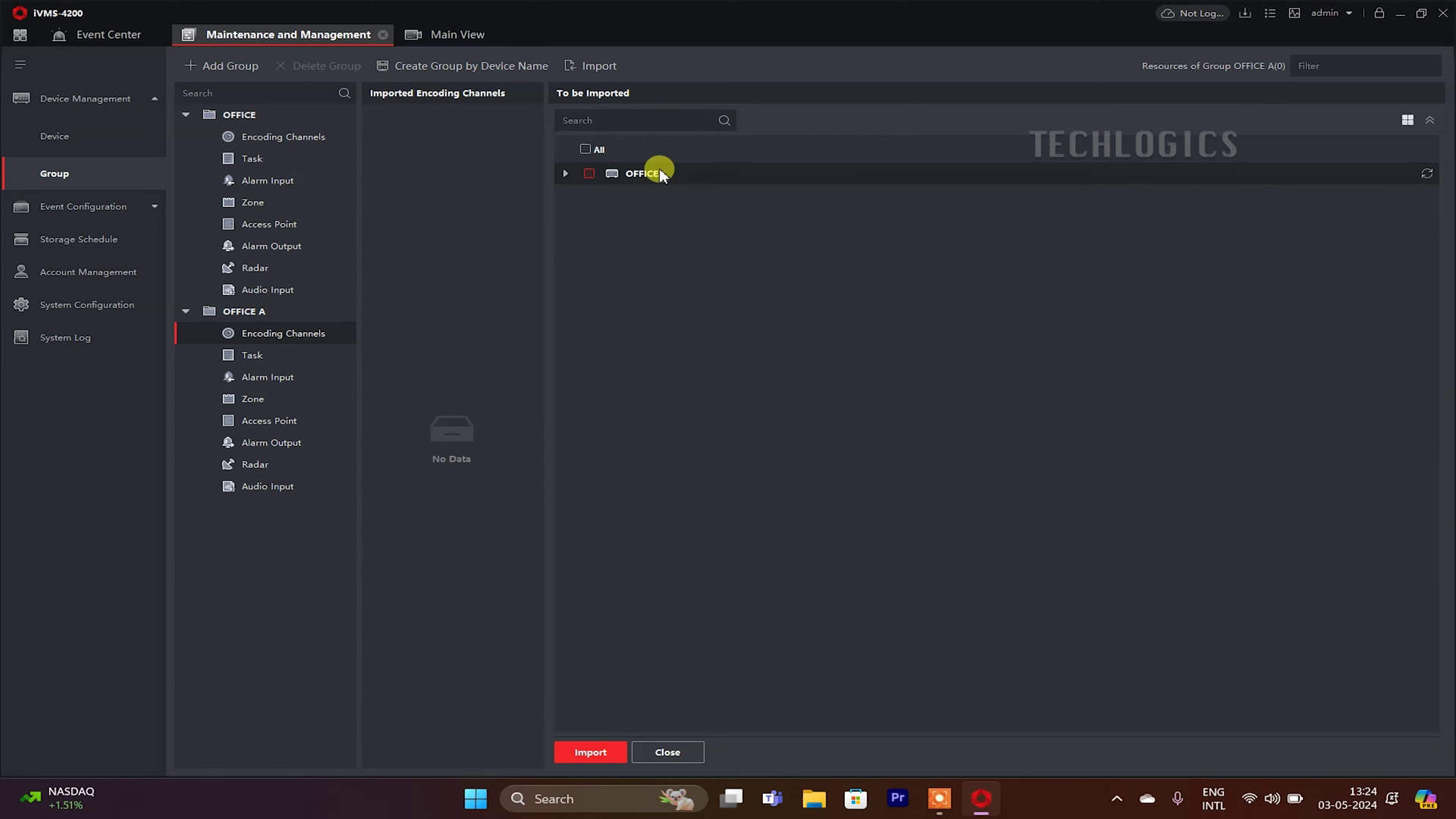
left_click(588, 151)
left_click(565, 175)
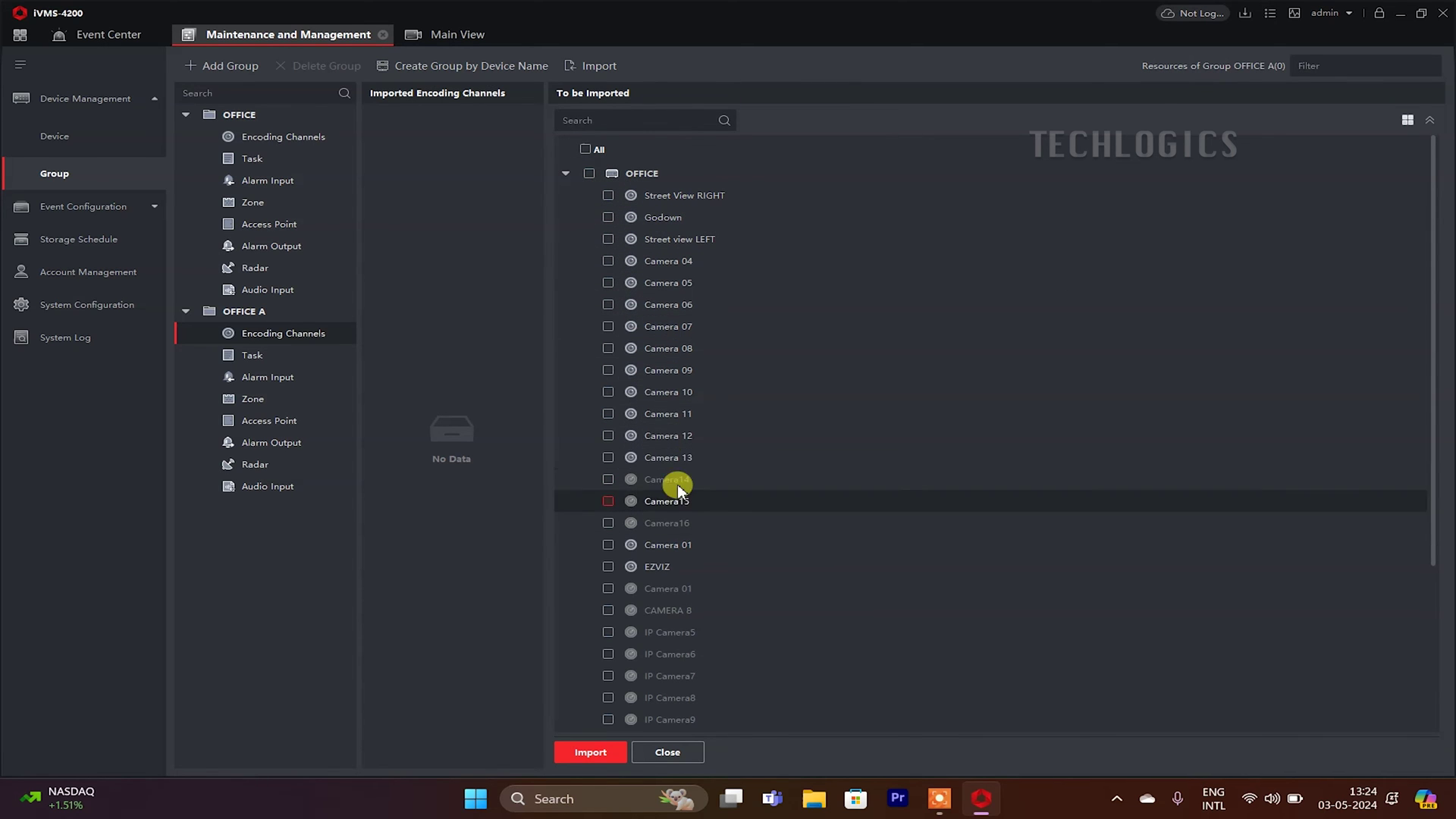
scroll(741, 396, "down", 3)
scroll(741, 396, "up", 3)
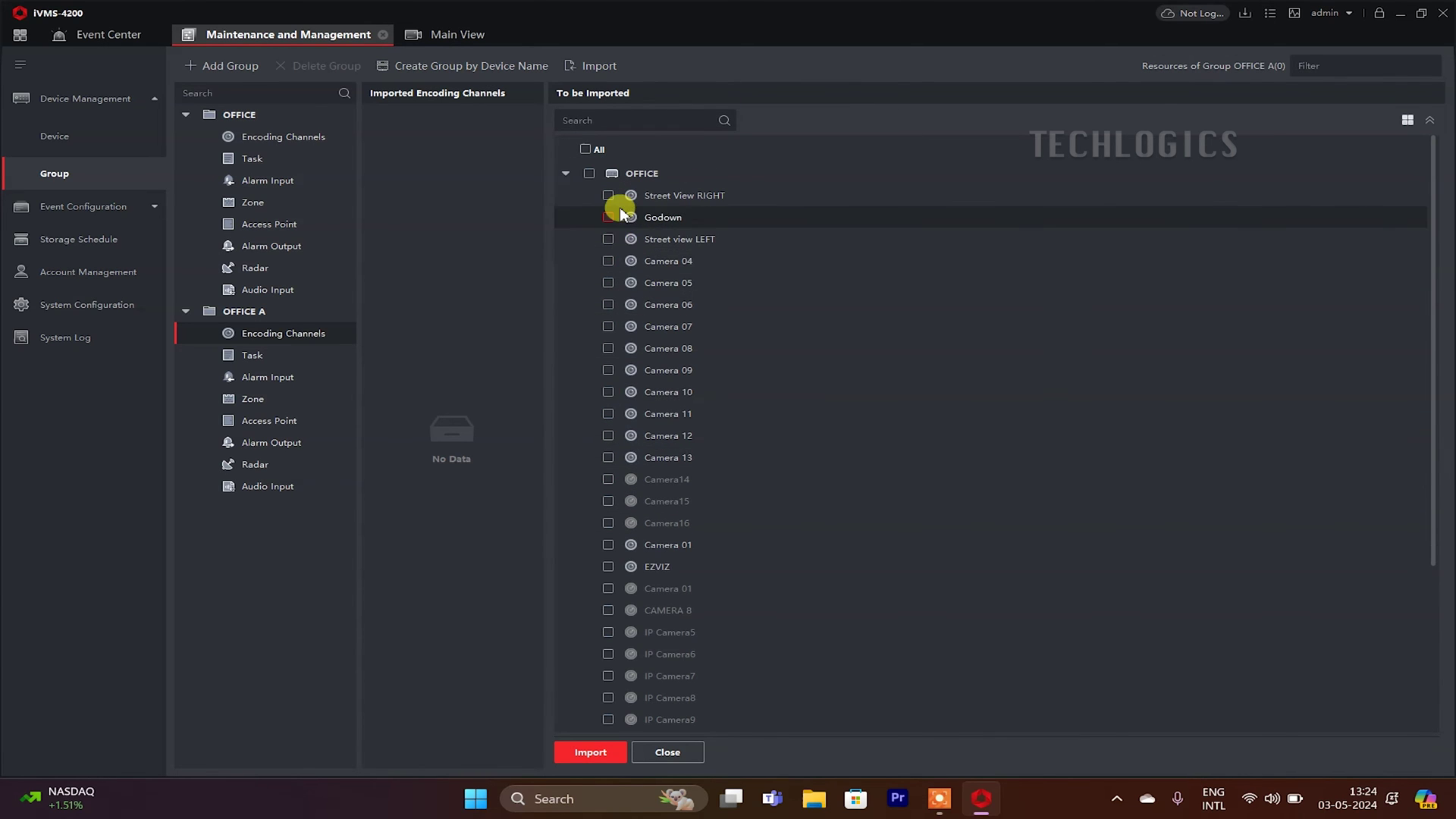
In thumbnail view, import Street view LEFT_OFFICE as OFFICE A's first channel.
left_click(1408, 123)
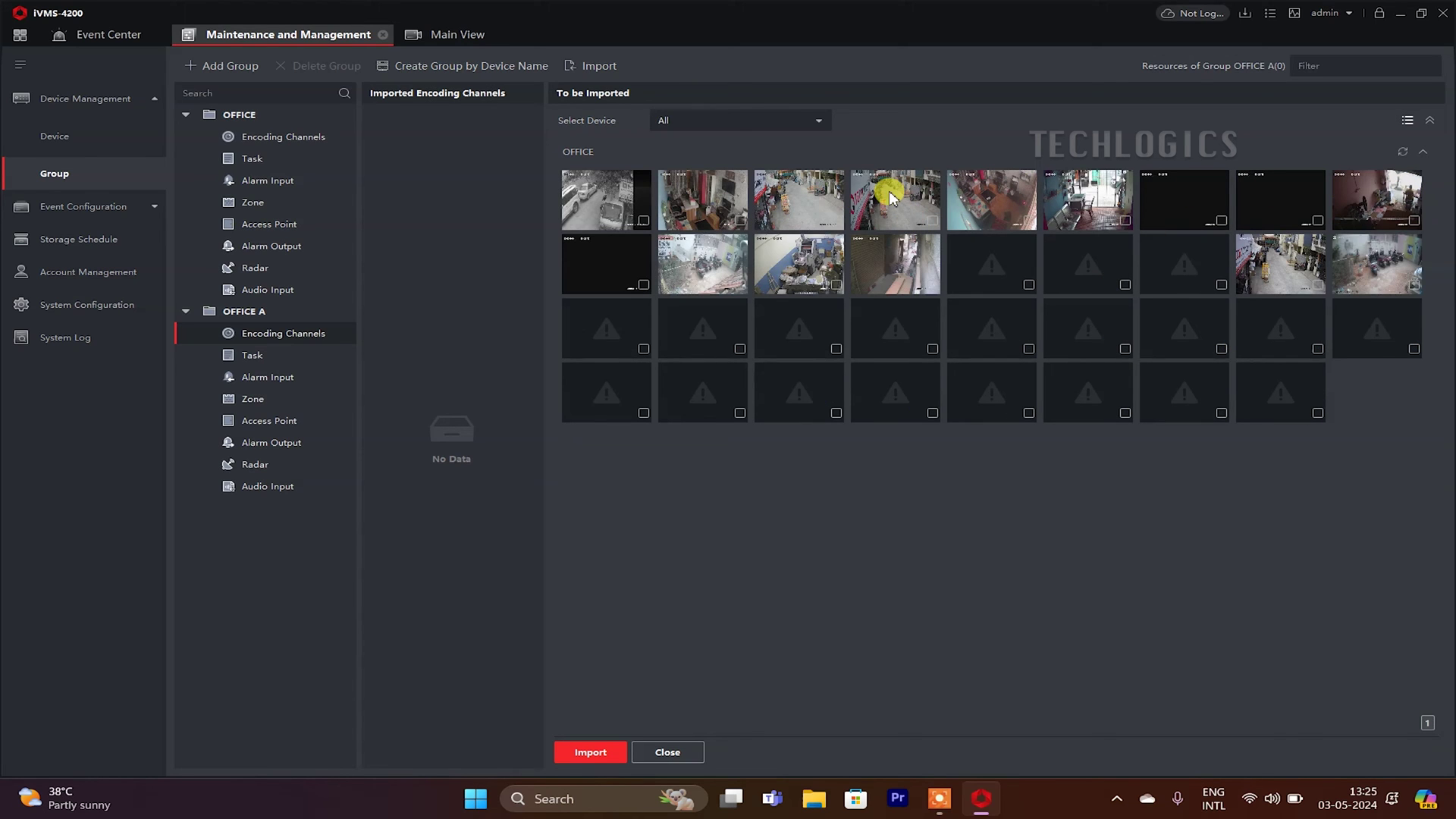
left_click(829, 195)
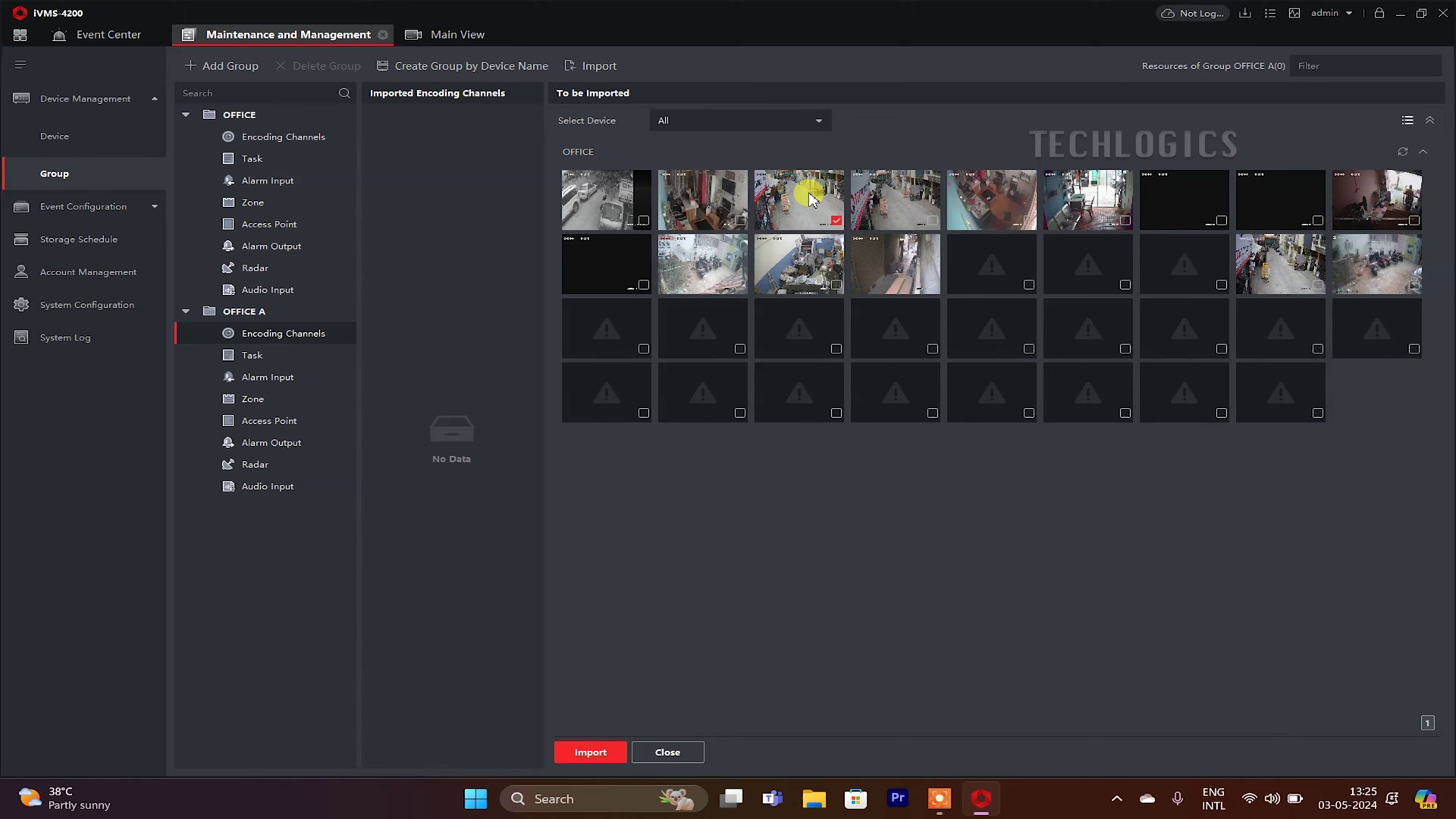
left_click(590, 752)
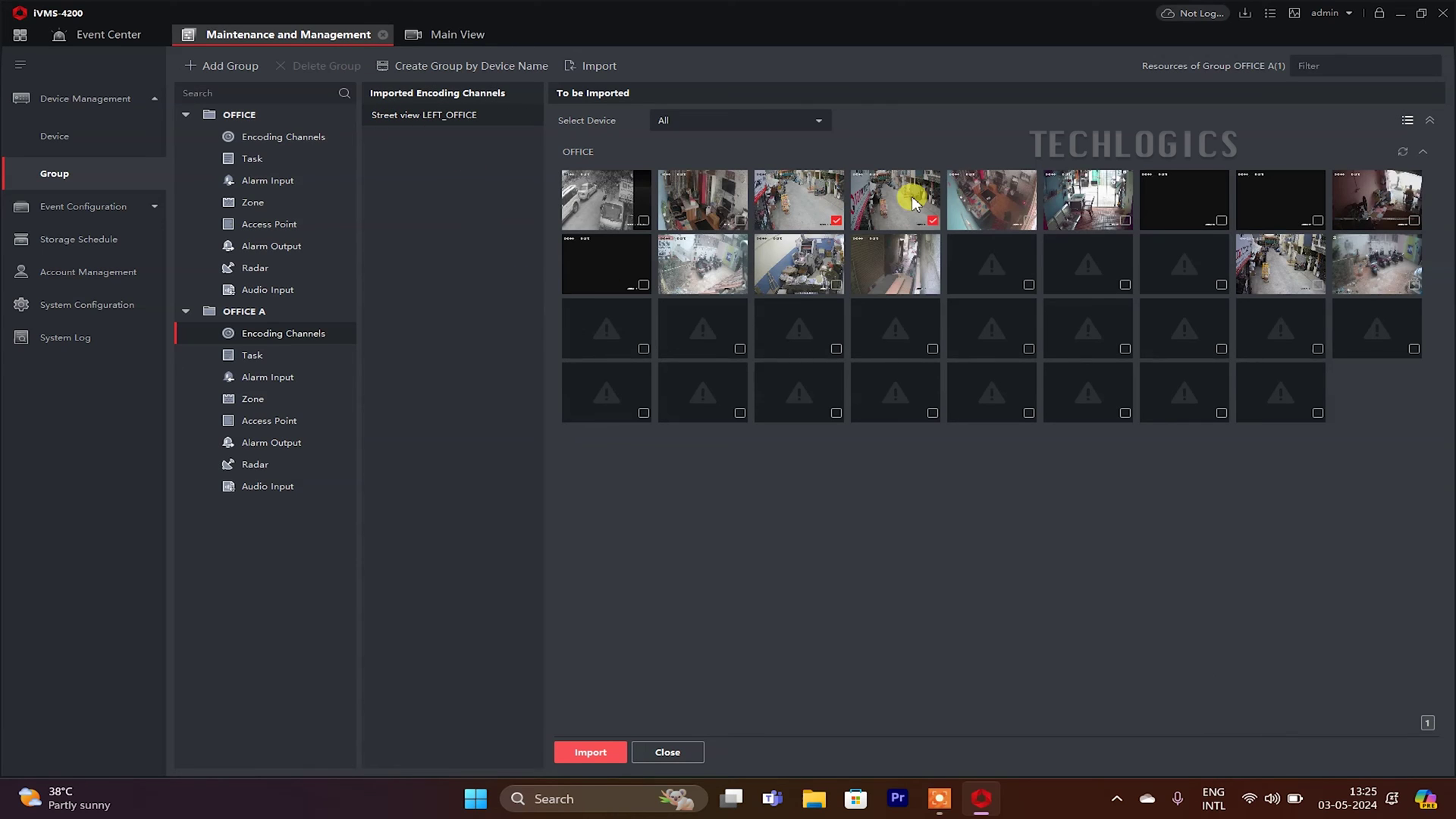
Untick Street view LEFT and mark the other wanted OFFICE cameras for import.
left_click(837, 222)
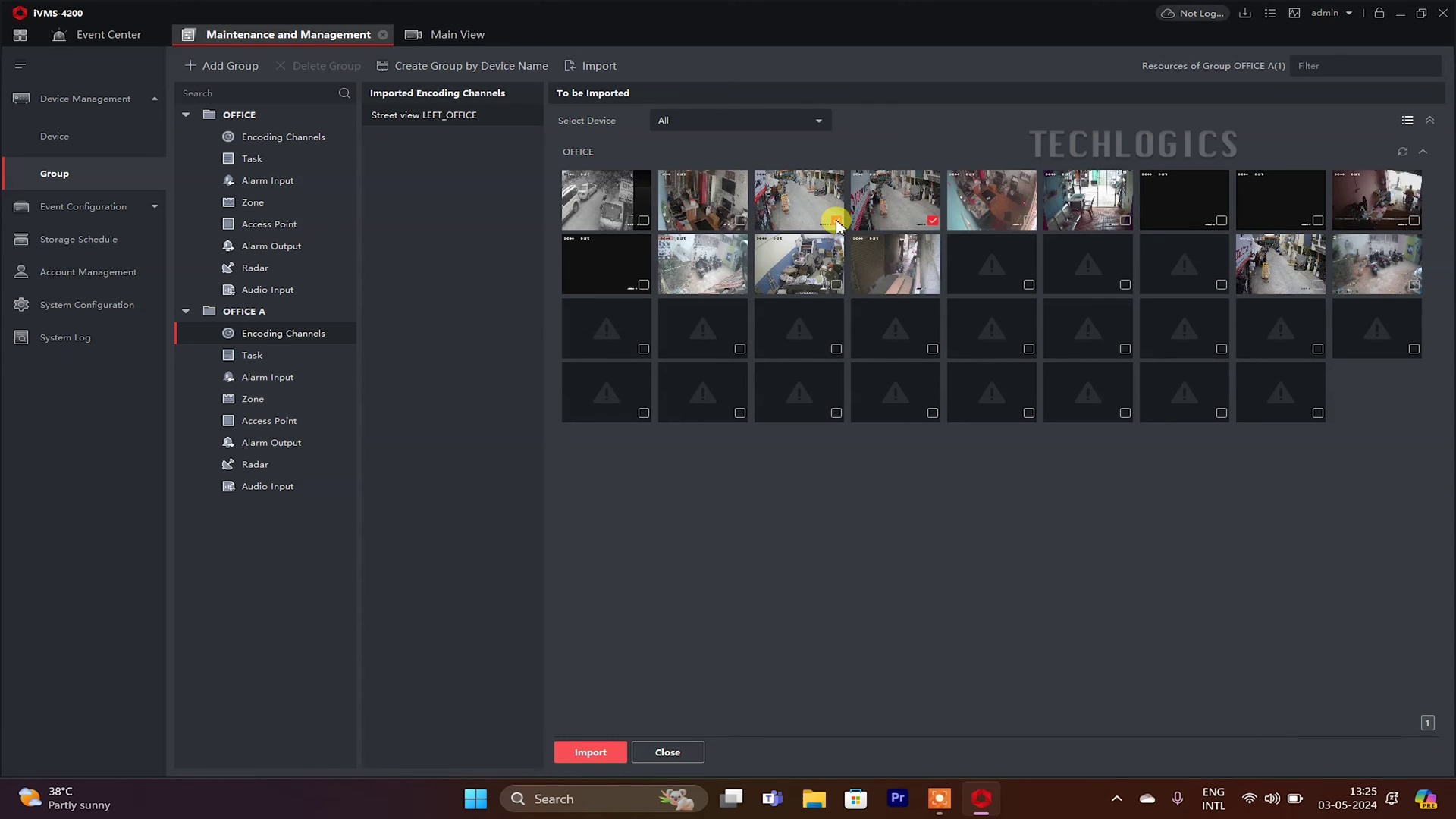
left_click(989, 201)
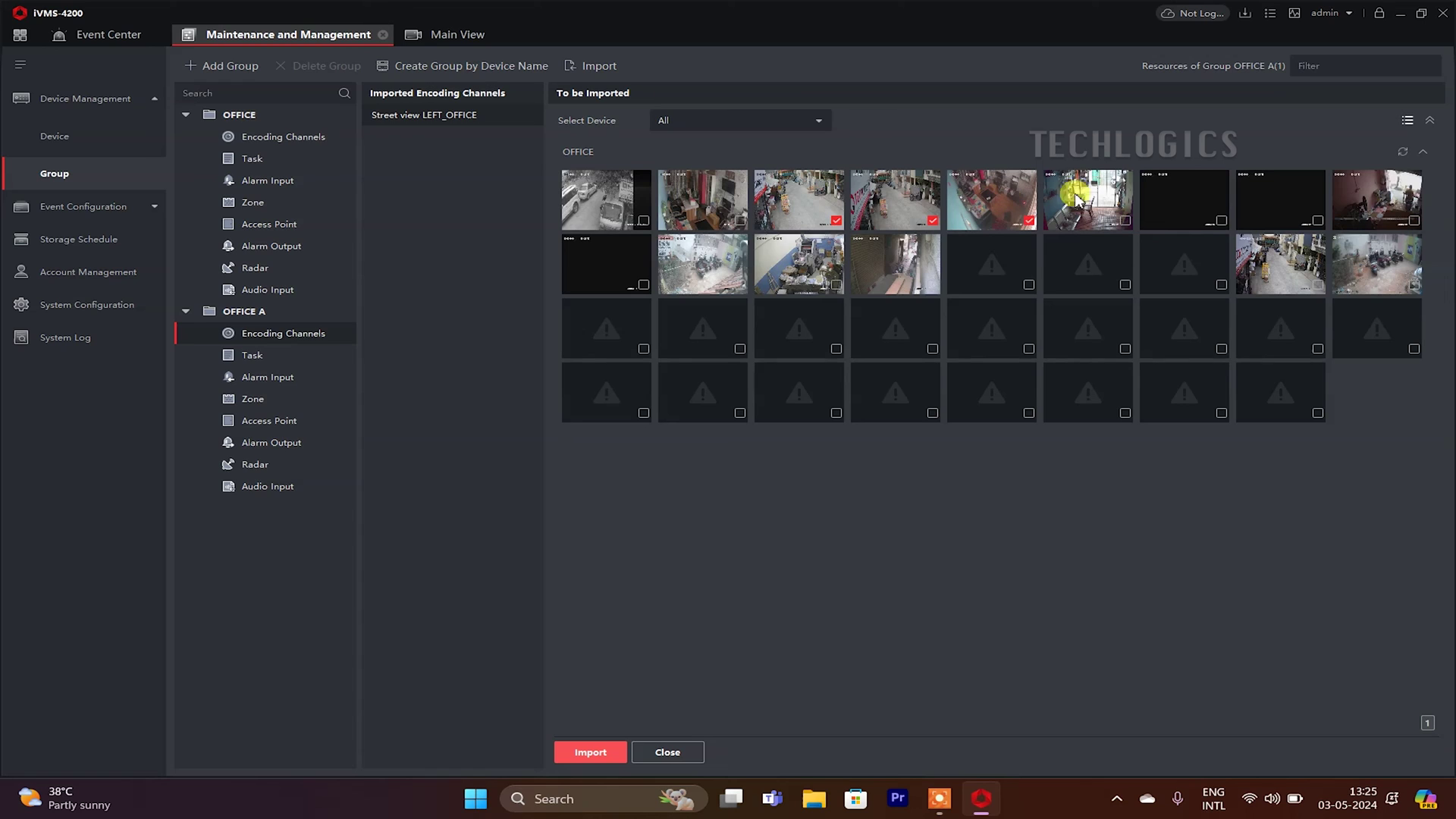
left_click(1395, 196)
left_click(1390, 252)
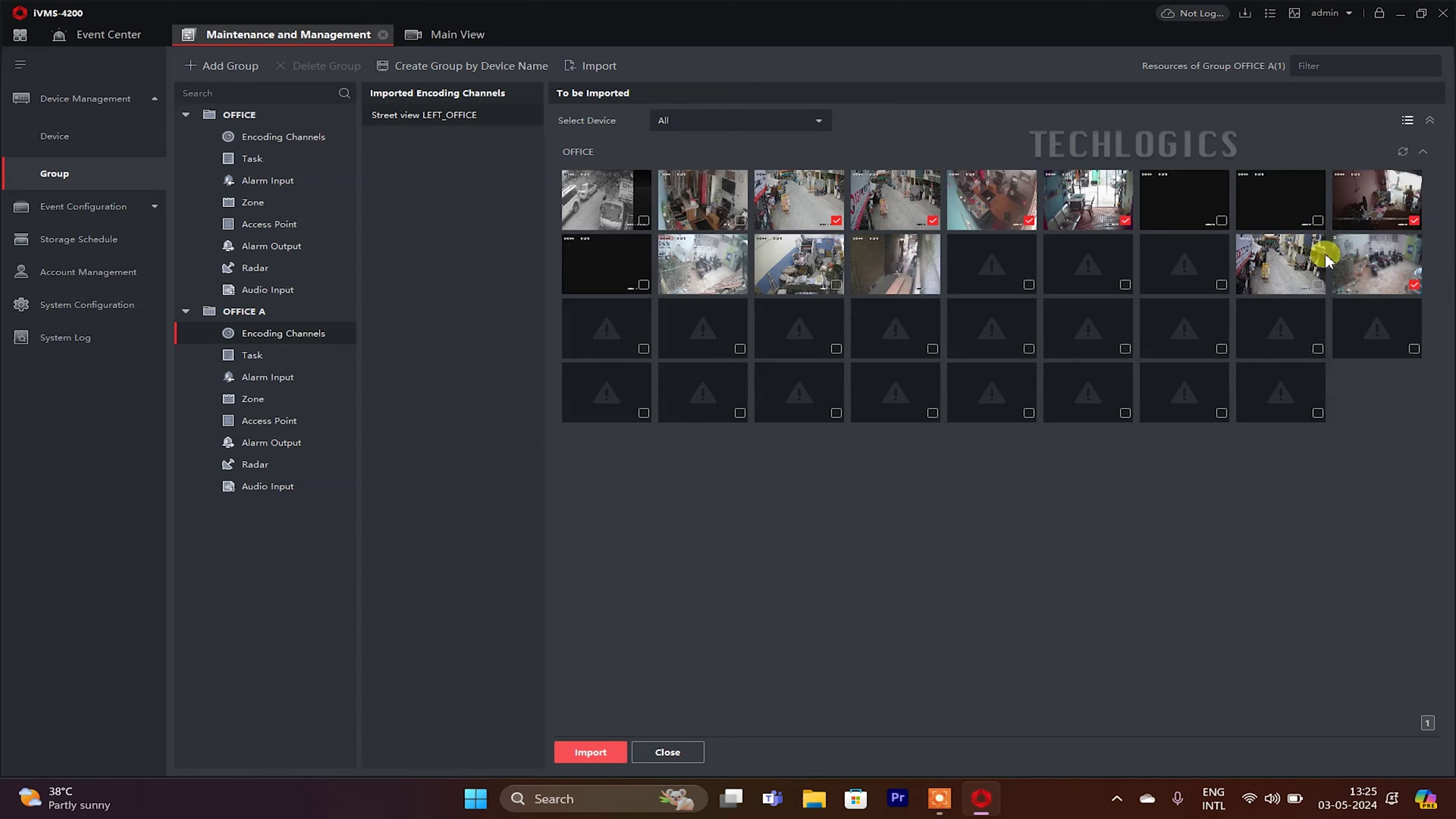
left_click(1264, 261)
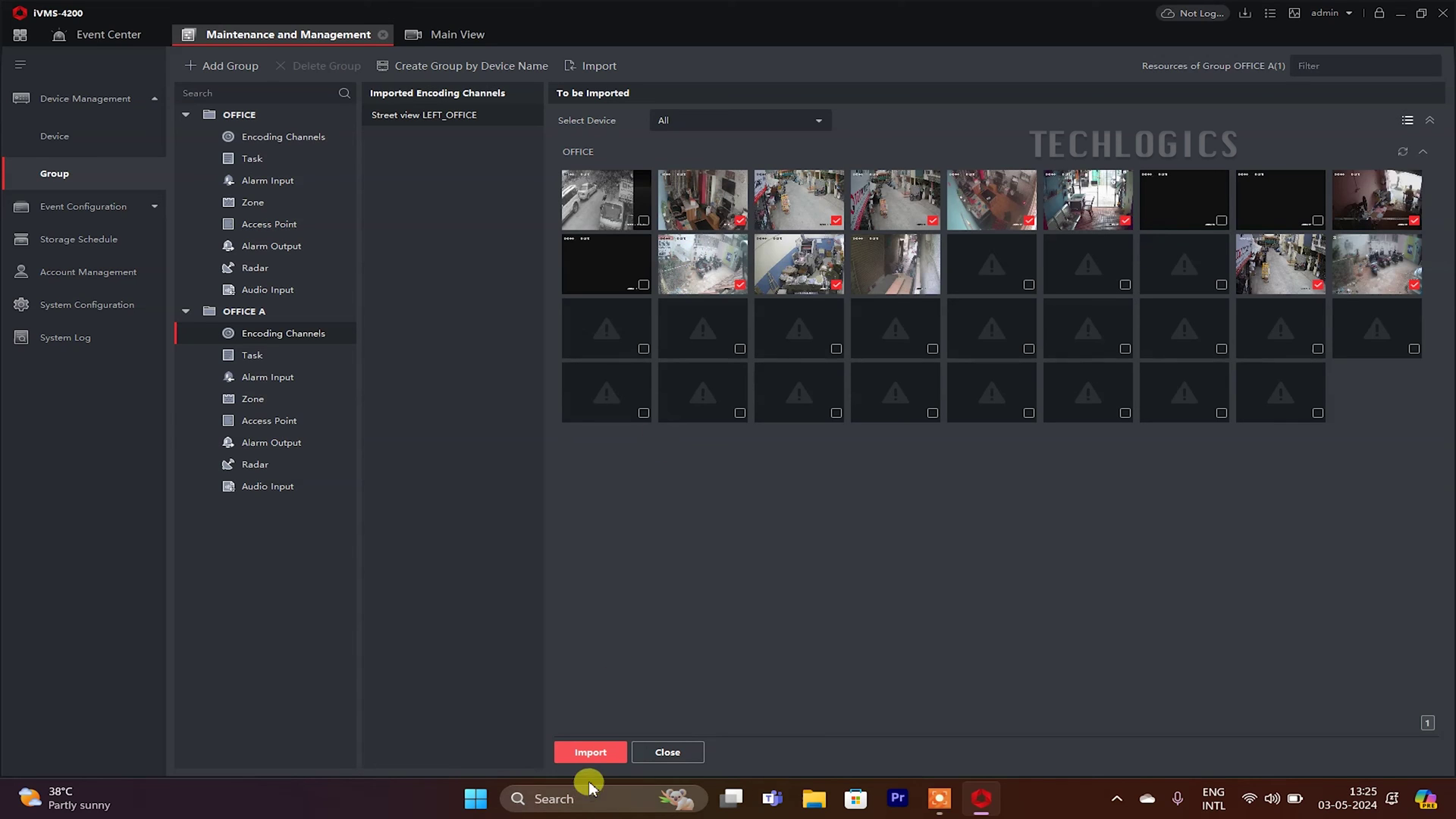
Import the marked cameras, ordering Camera 01, Camera 09, Camera 04 ahead of Godown_OFFICE.
left_click(590, 754)
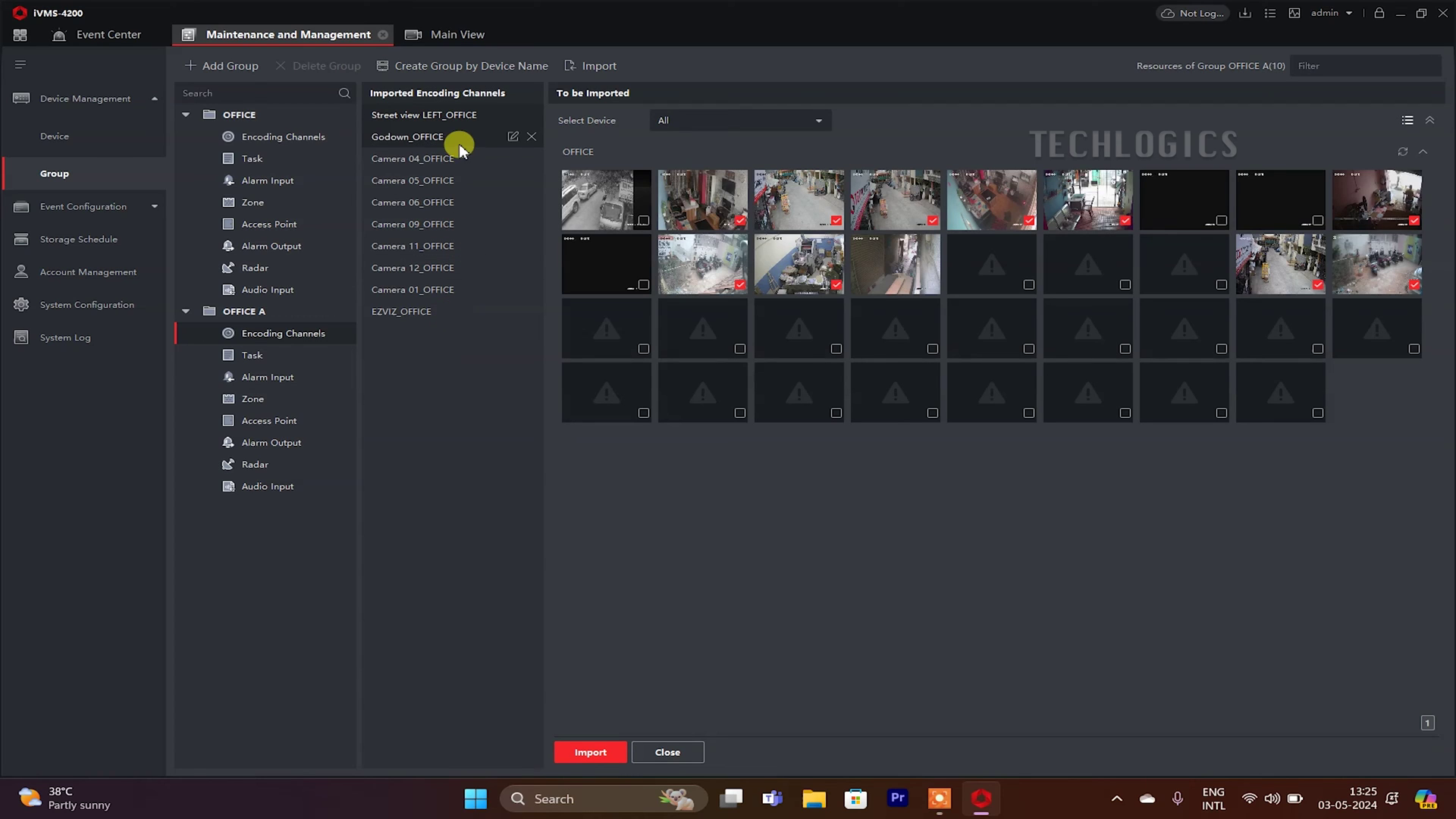
left_click_drag(443, 163, 435, 133)
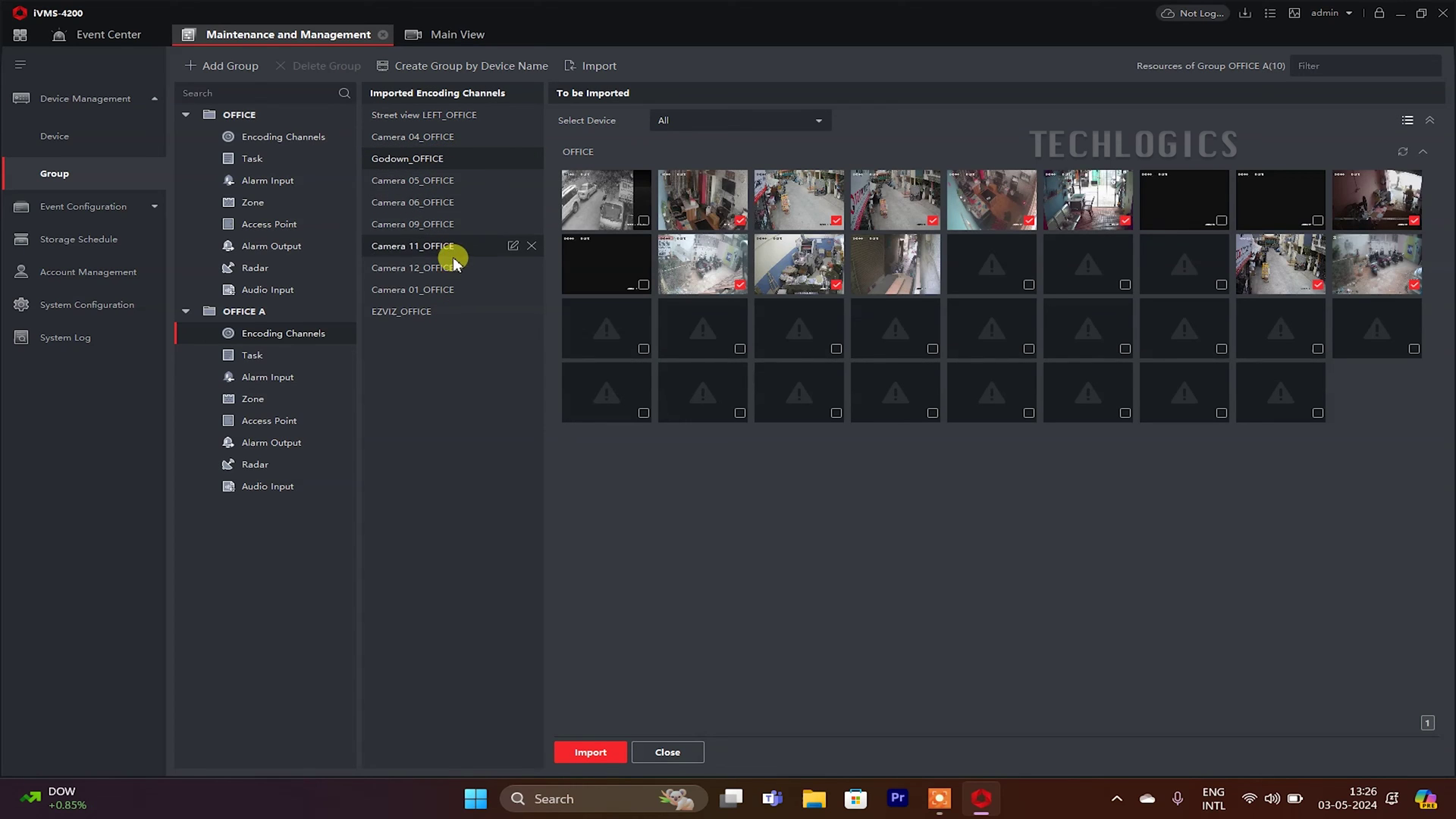
left_click_drag(445, 294, 460, 141)
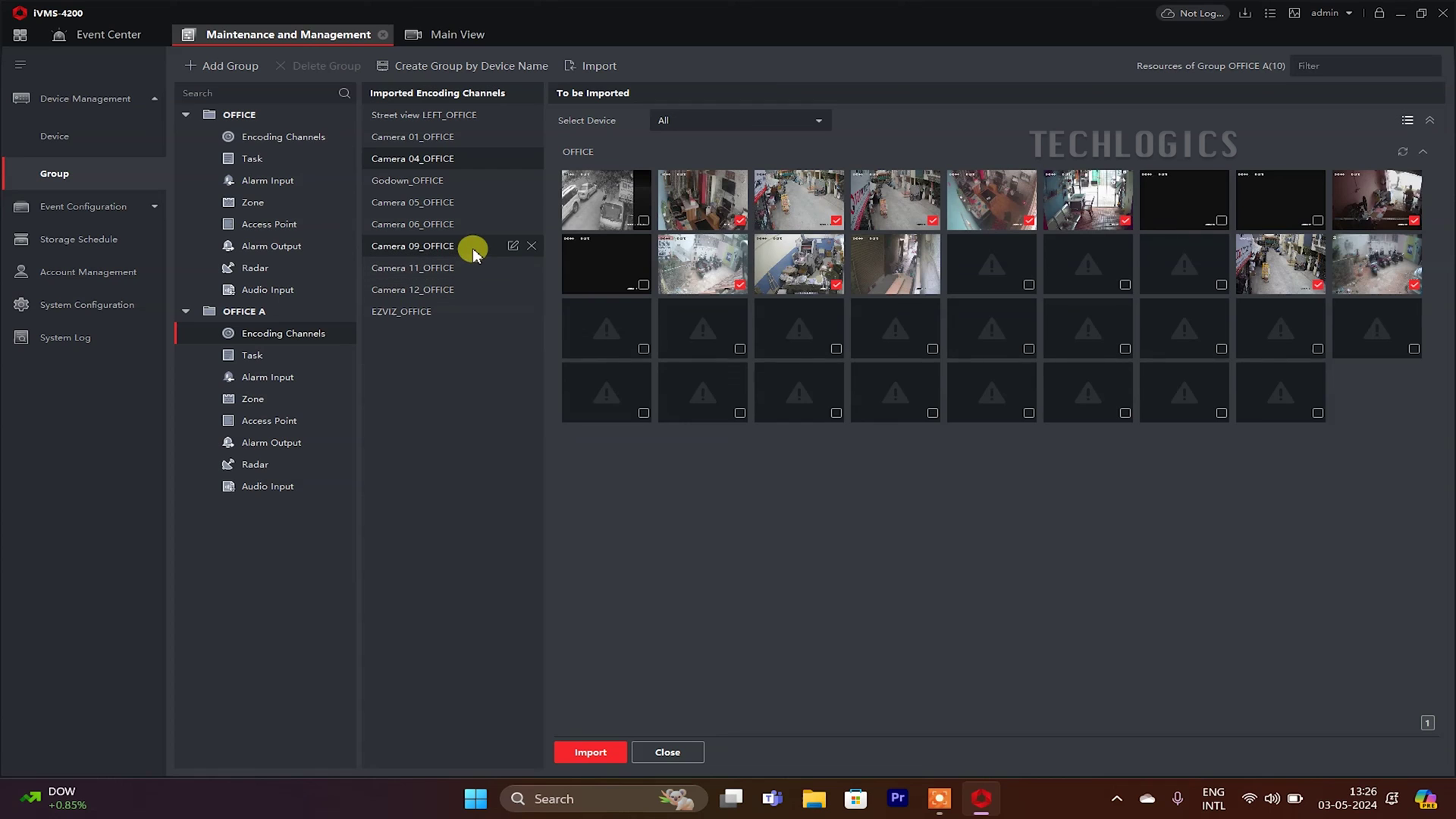
left_click_drag(474, 253, 471, 162)
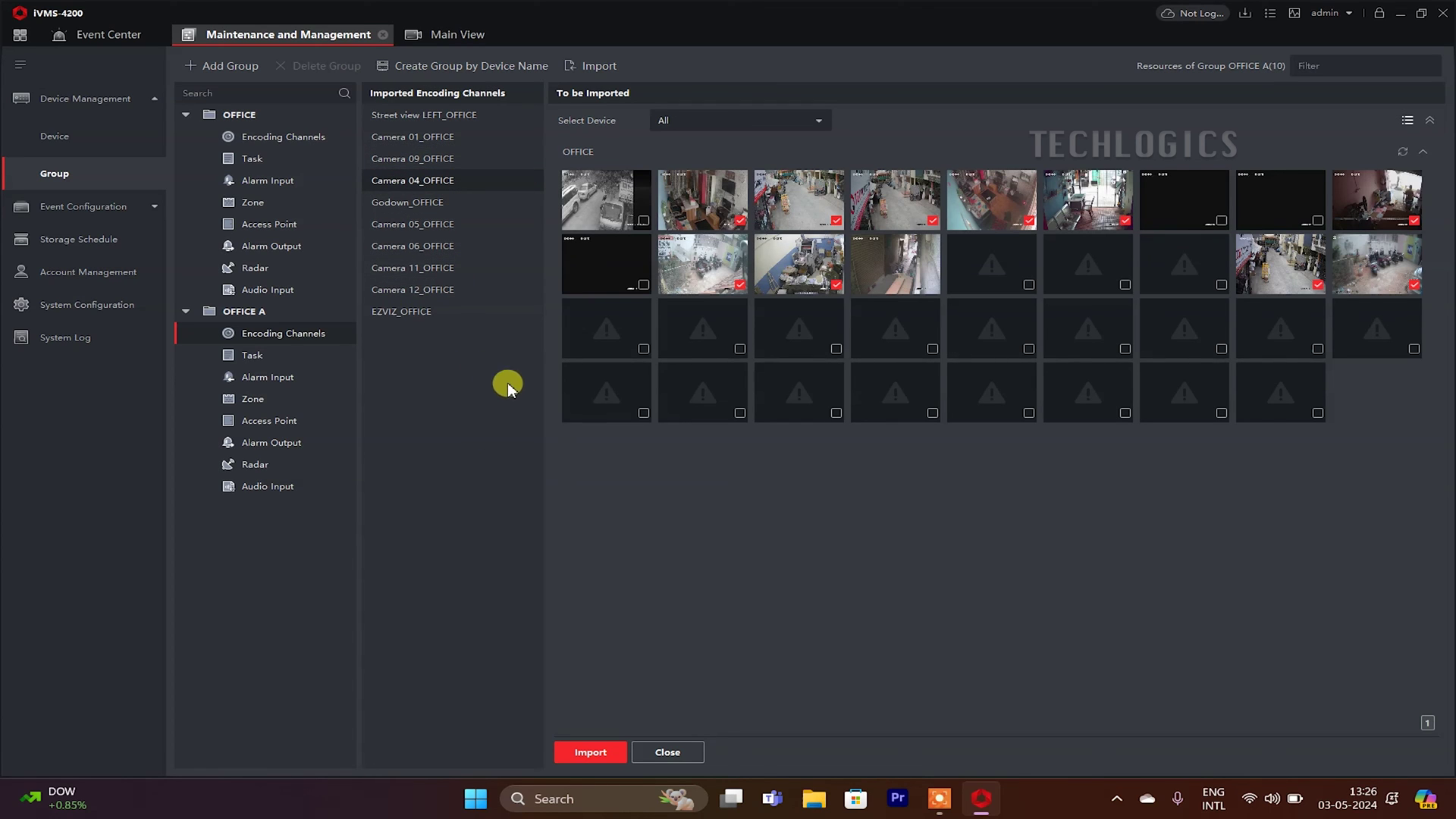
Close the import window and select the Camera 09_OFFICE row in OFFICE A.
left_click(695, 751)
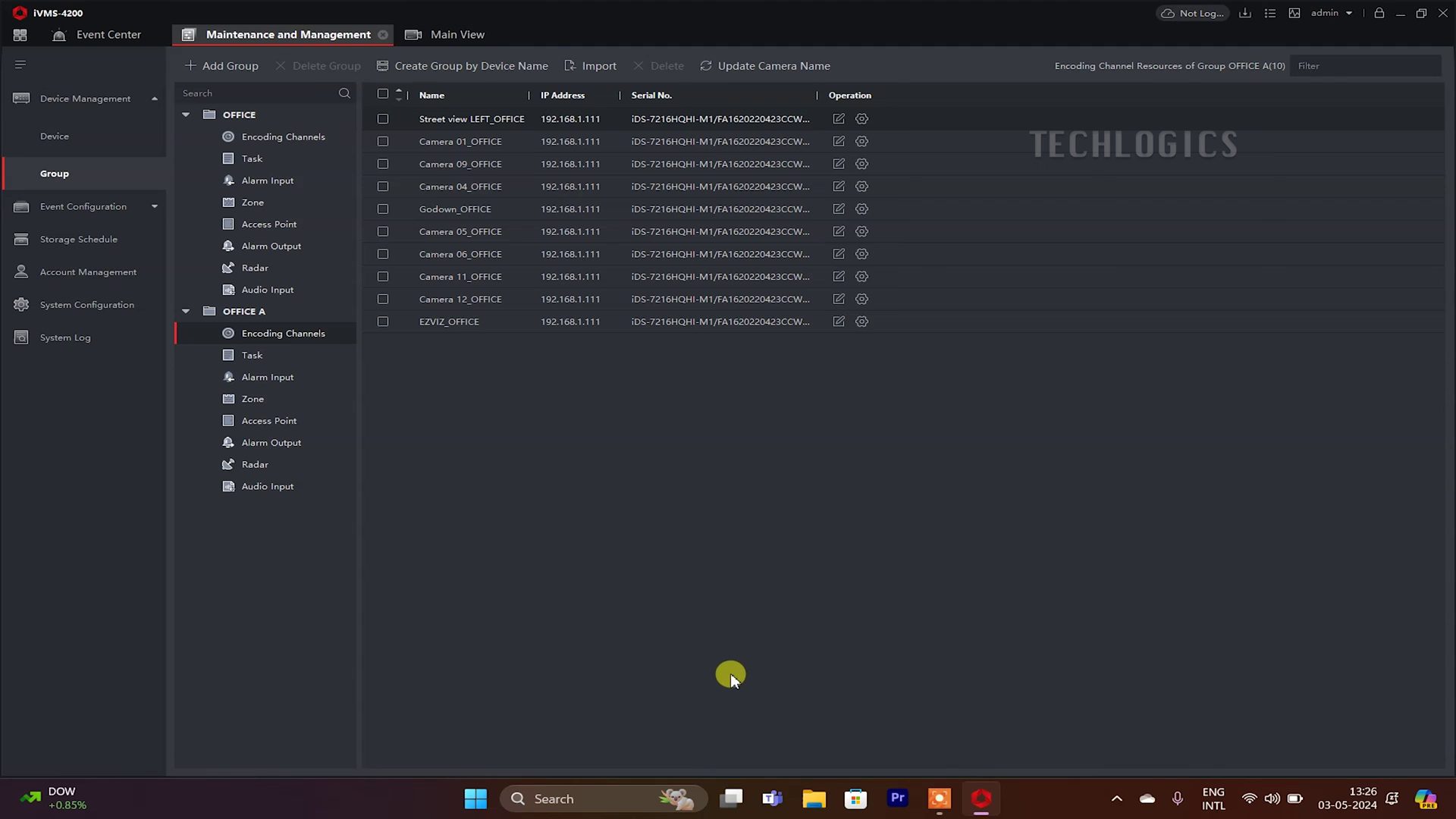
left_click(273, 334)
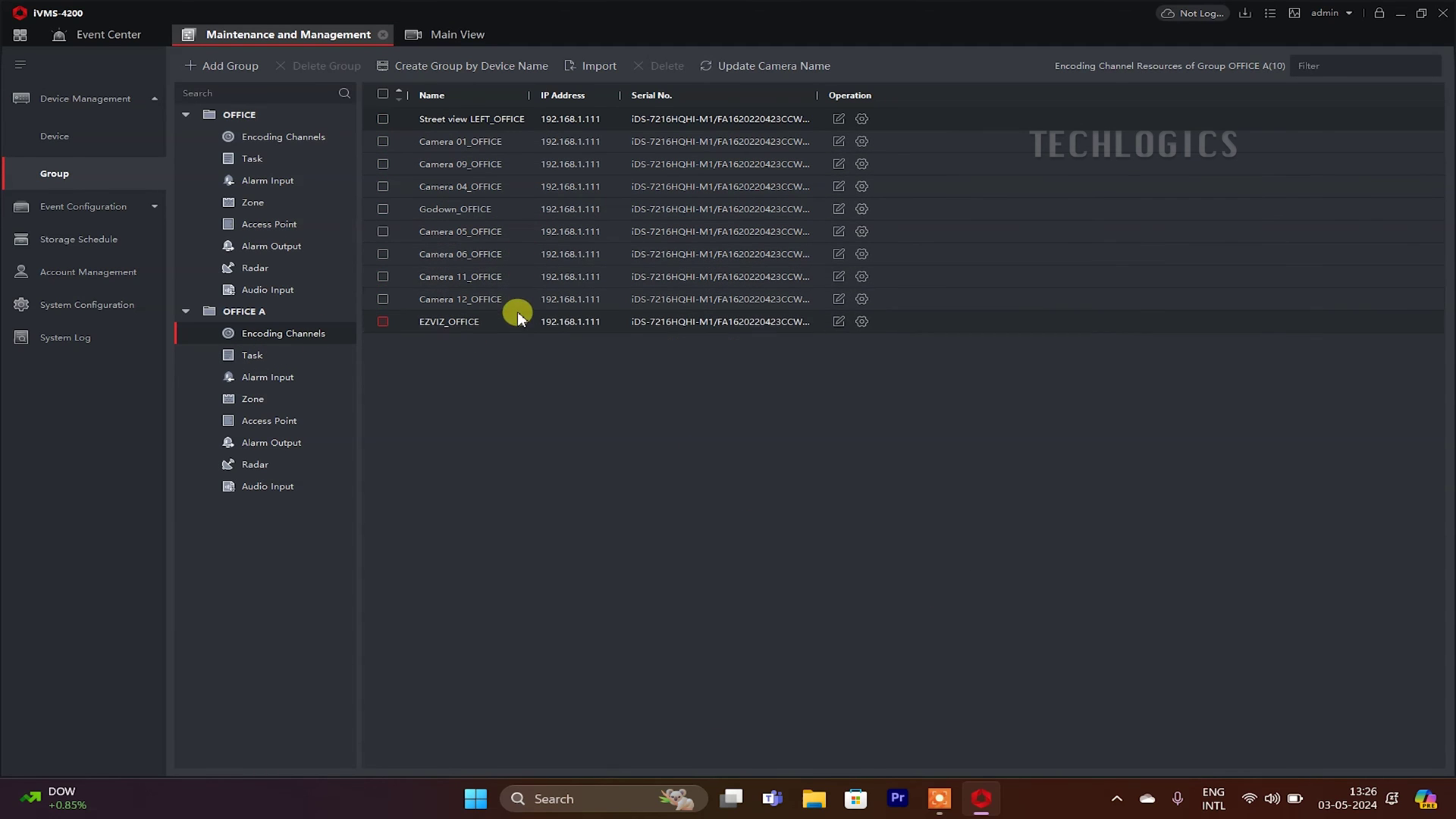
left_click(485, 164)
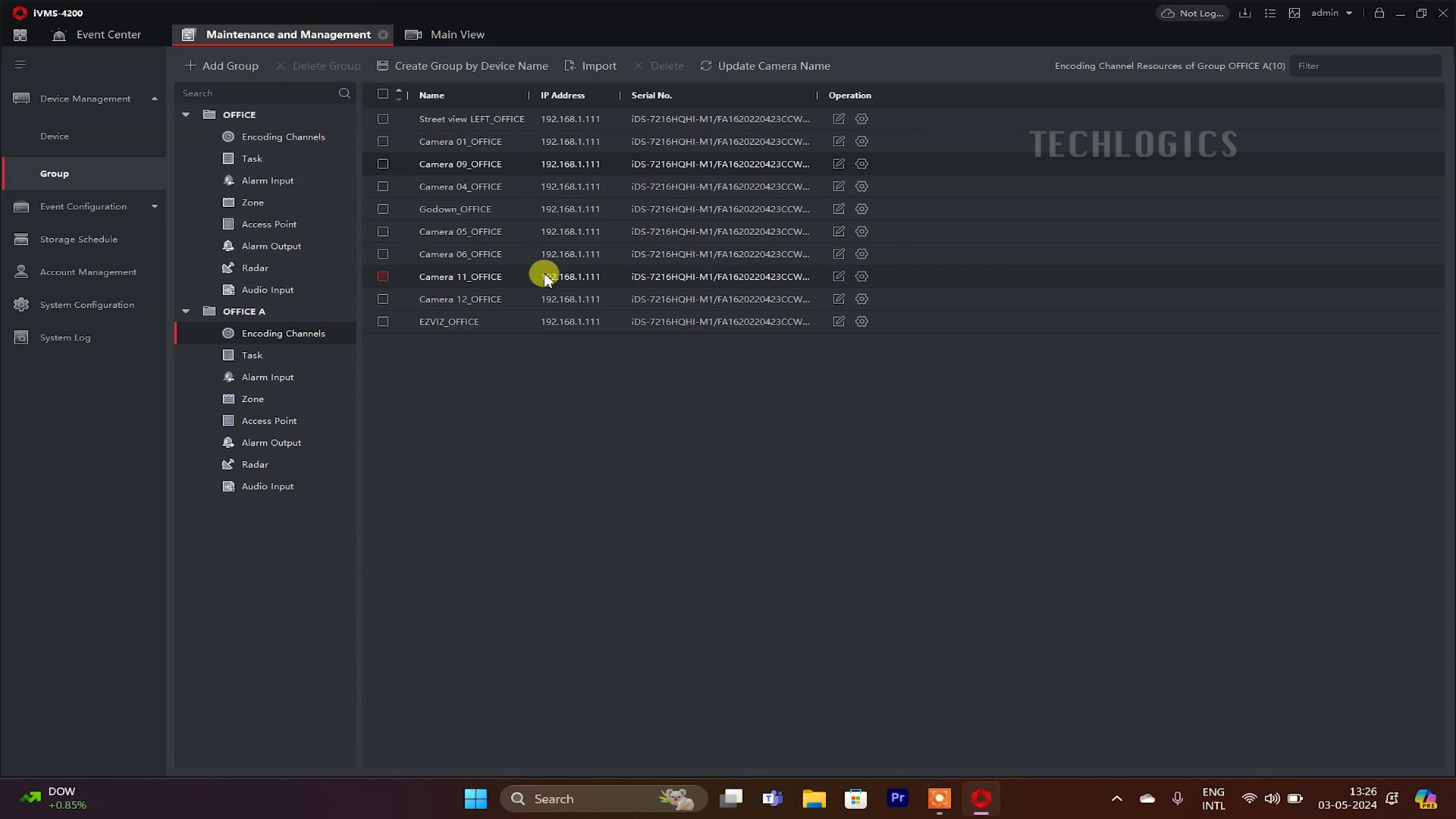
In Main View, play all OFFICE A cameras live in the one-large-plus-seven-small tile layout.
left_click(426, 34)
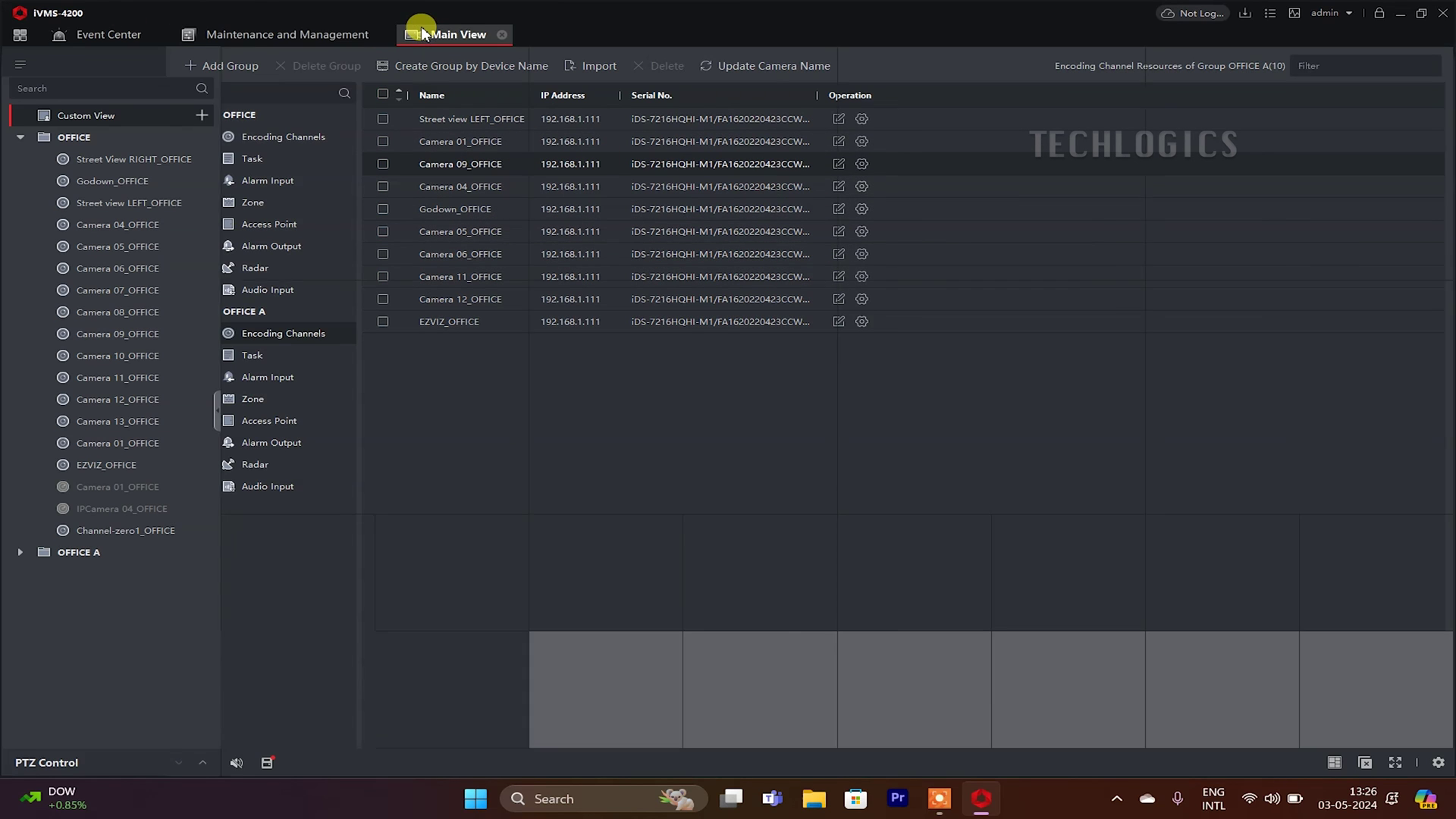
left_click(21, 137)
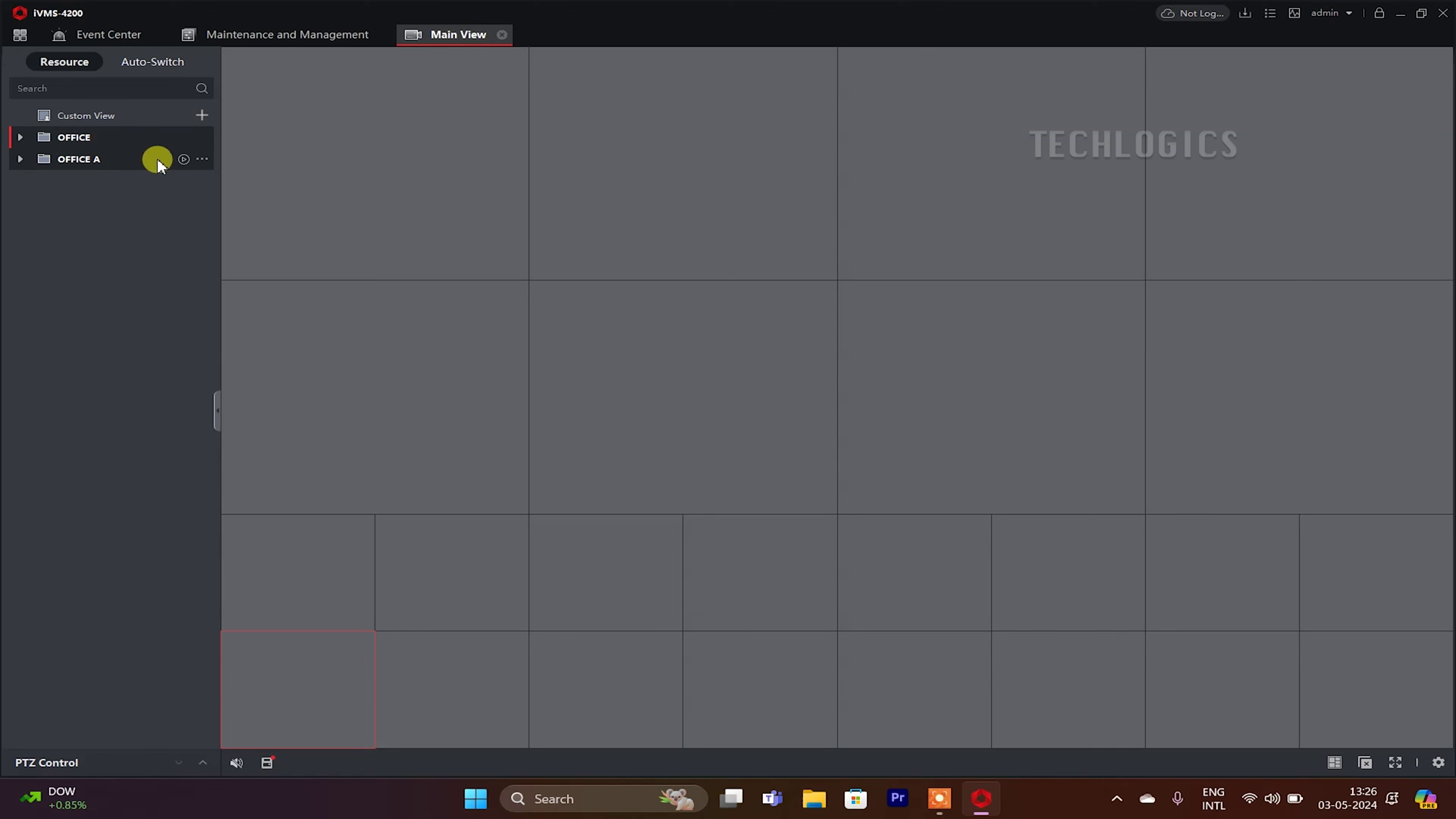
left_click(19, 160)
left_click(19, 160)
left_click(137, 166)
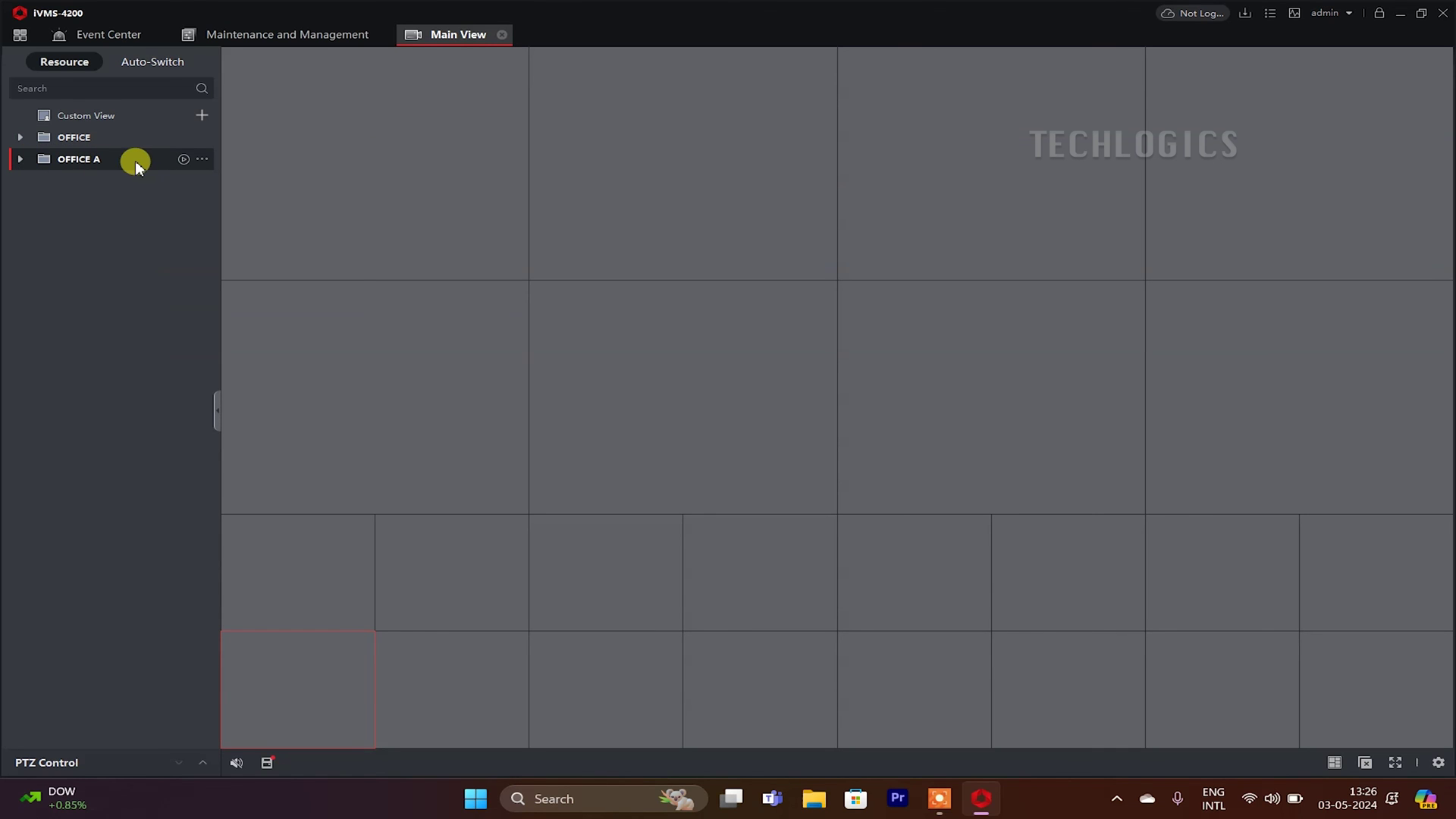
left_click(183, 159)
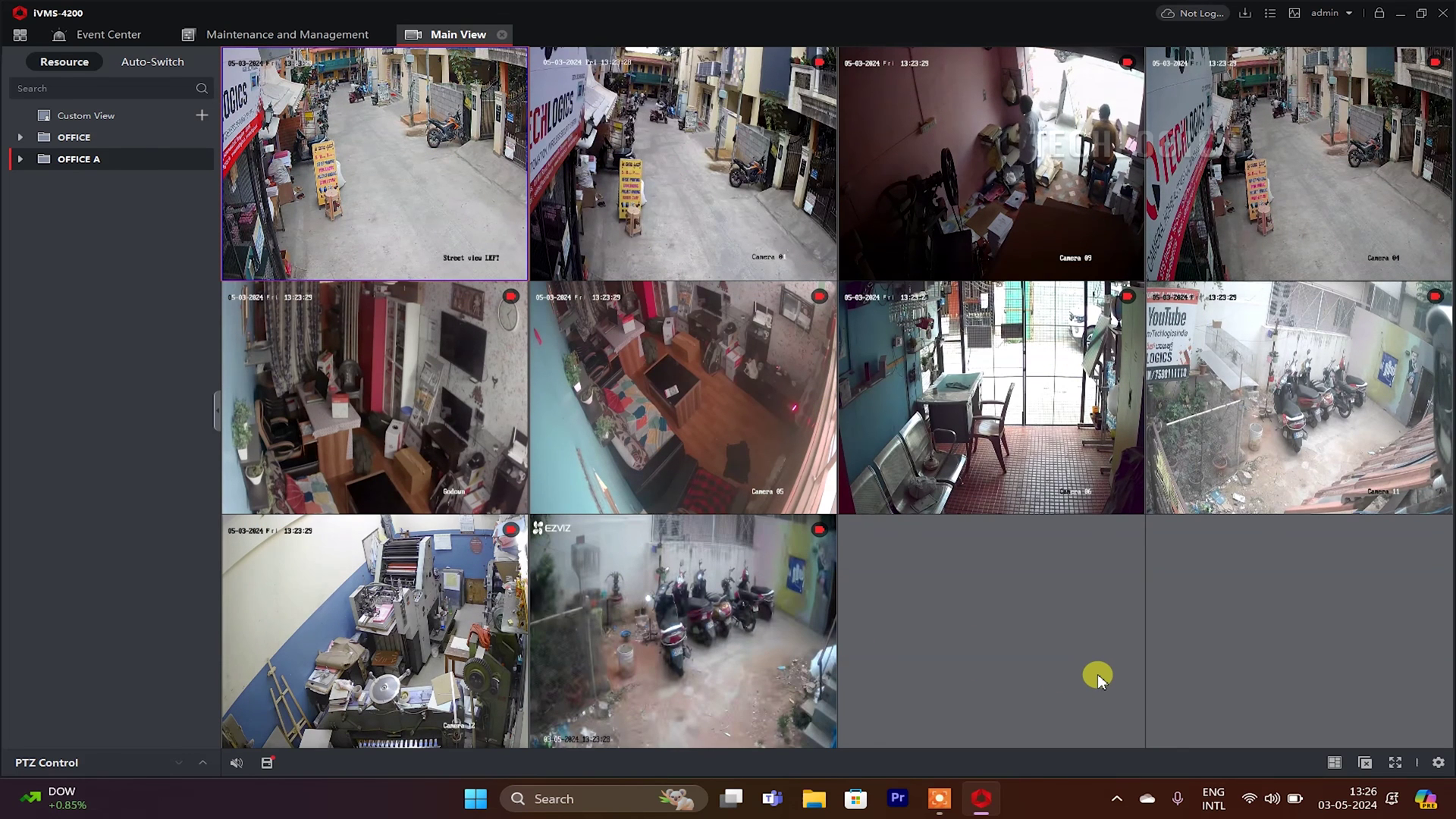
left_click(1336, 764)
left_click(1247, 530)
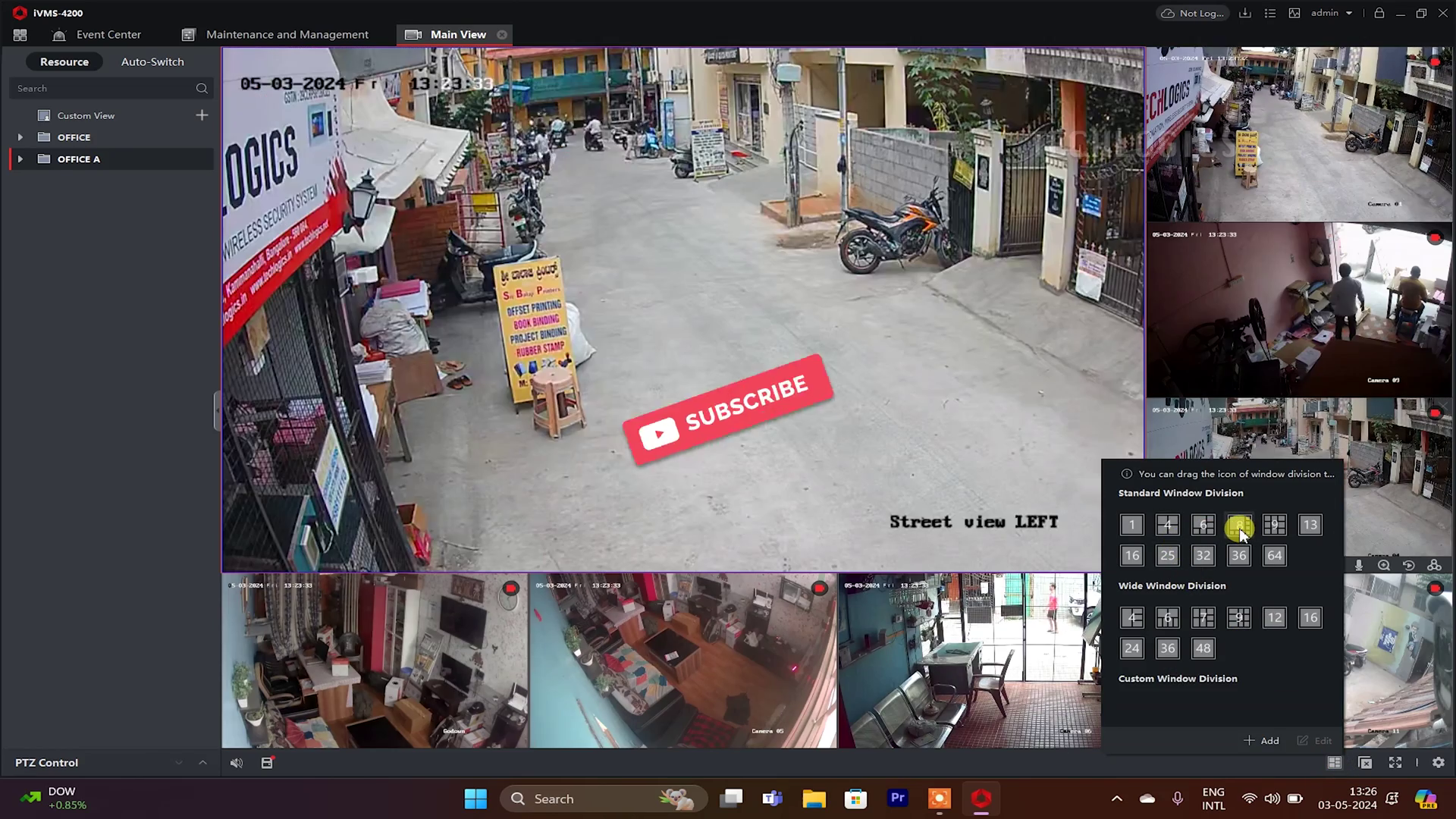